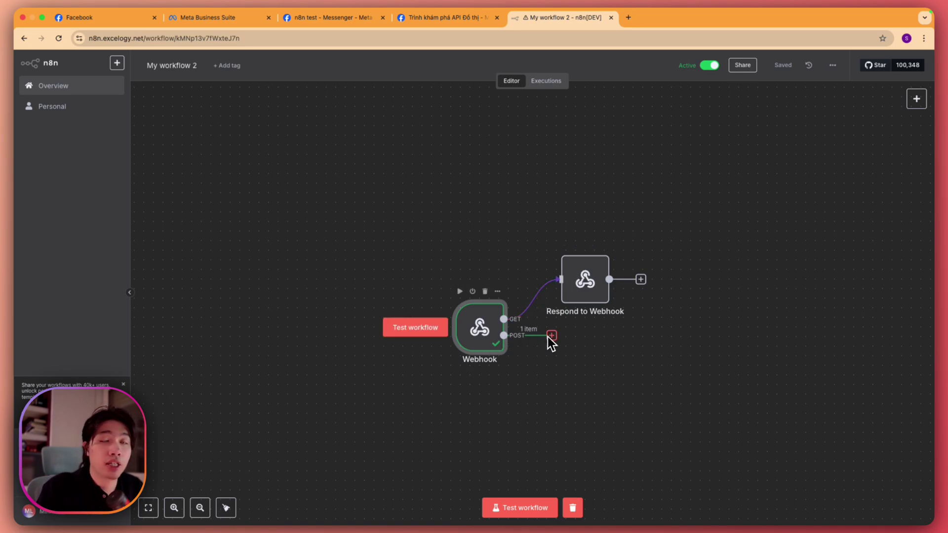
- Open the Webhook FB Messenger workflow from Personal's n8n facebook folder in a new tab
super+click(52, 106)
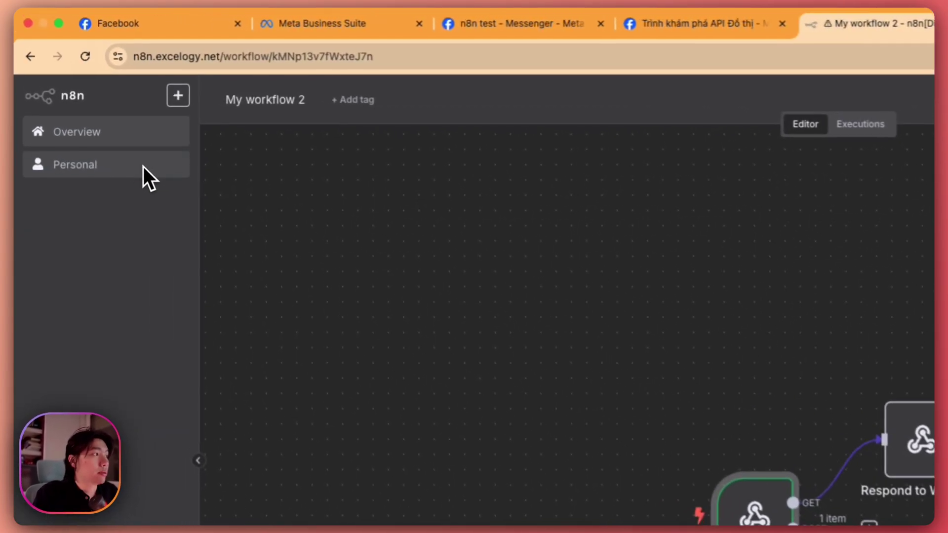
click(637, 20)
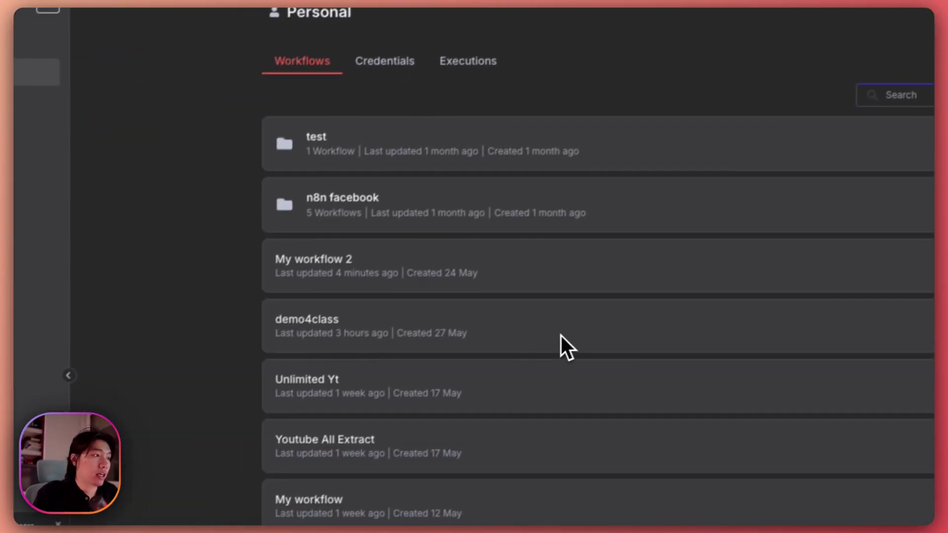
click(564, 215)
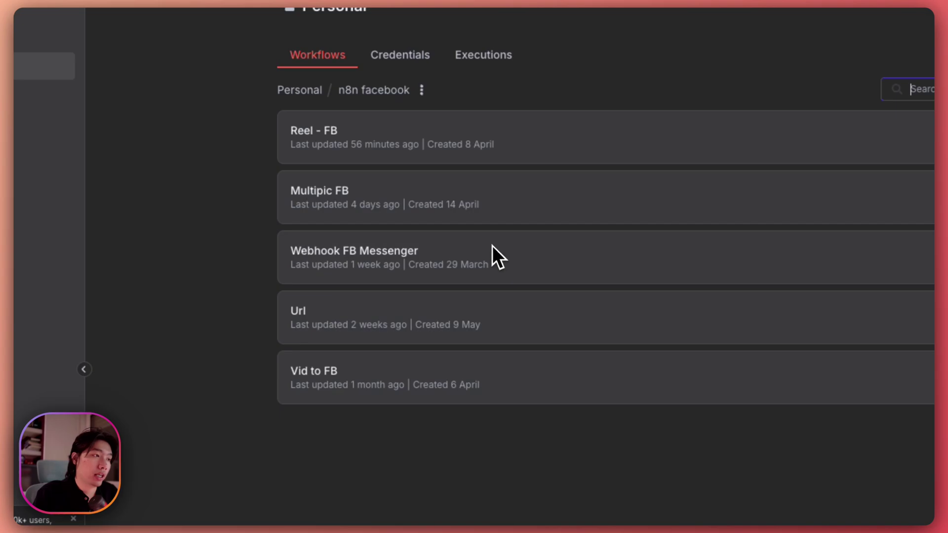
click(492, 252)
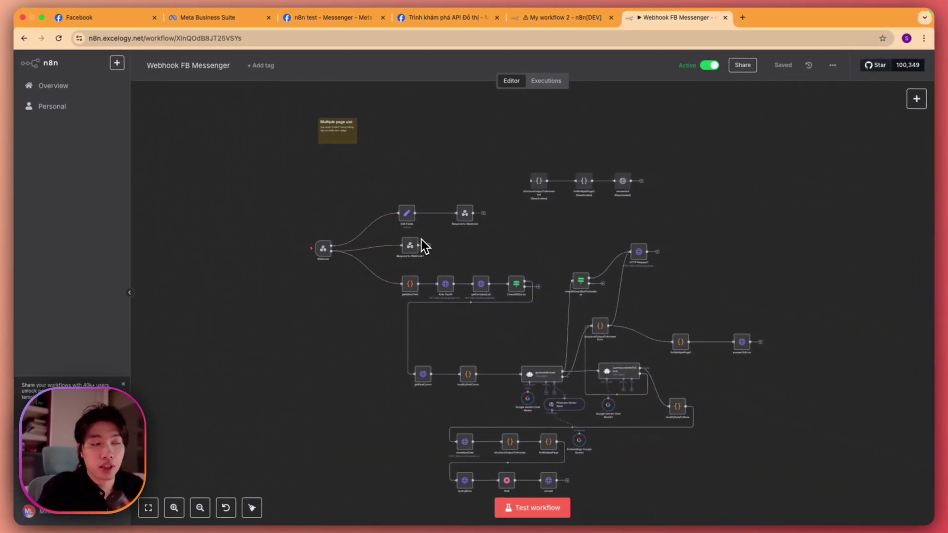
- In My workflow 2, inspect the Webhook node's GET/POST settings, then return to the canvas
click(546, 19)
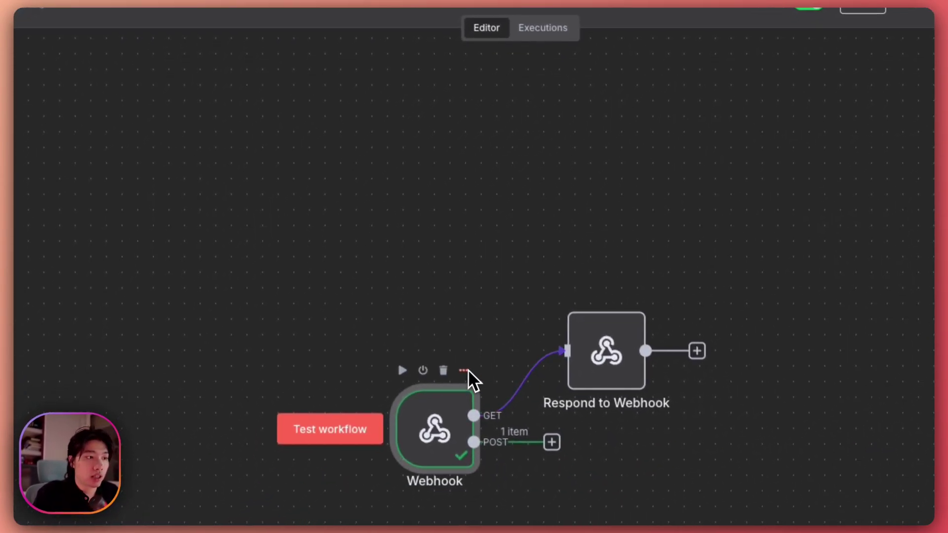
click(464, 370)
click(497, 395)
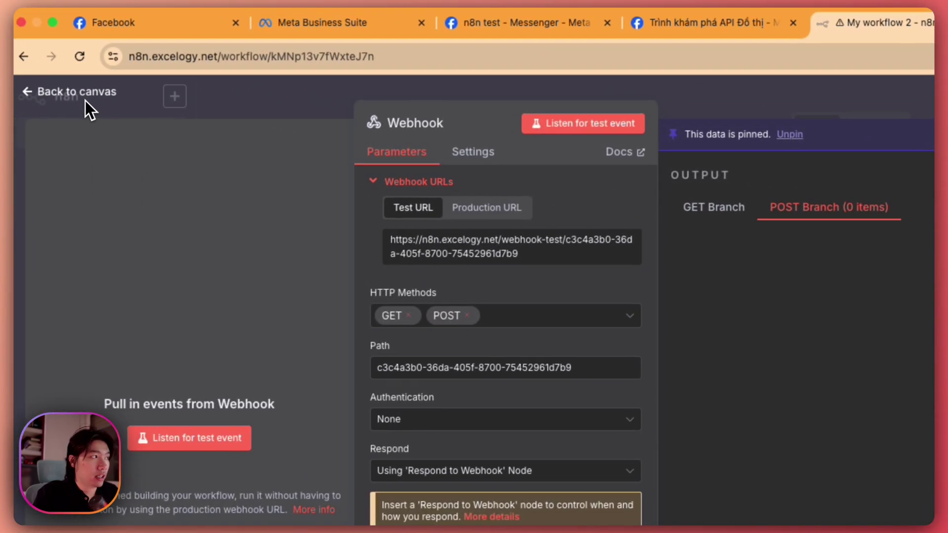
click(86, 97)
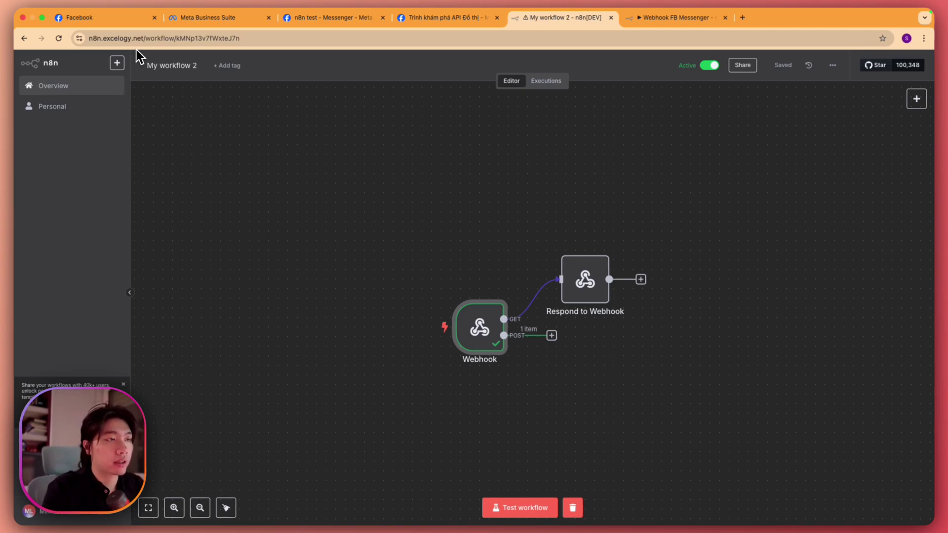
- List the executions and select the newest 00:55:10 run triggered by the Messenger 'Test' message
click(546, 81)
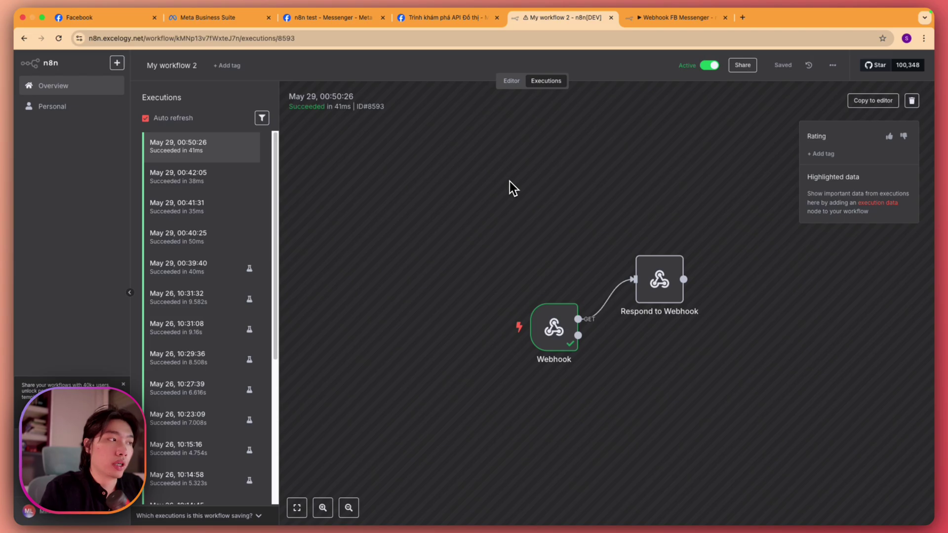
click(199, 144)
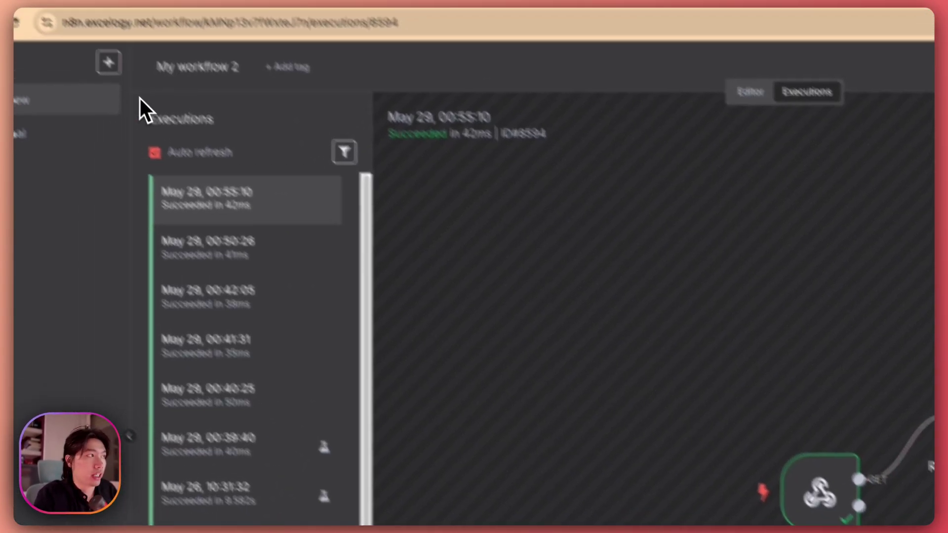
click(307, 39)
double_click(434, 284)
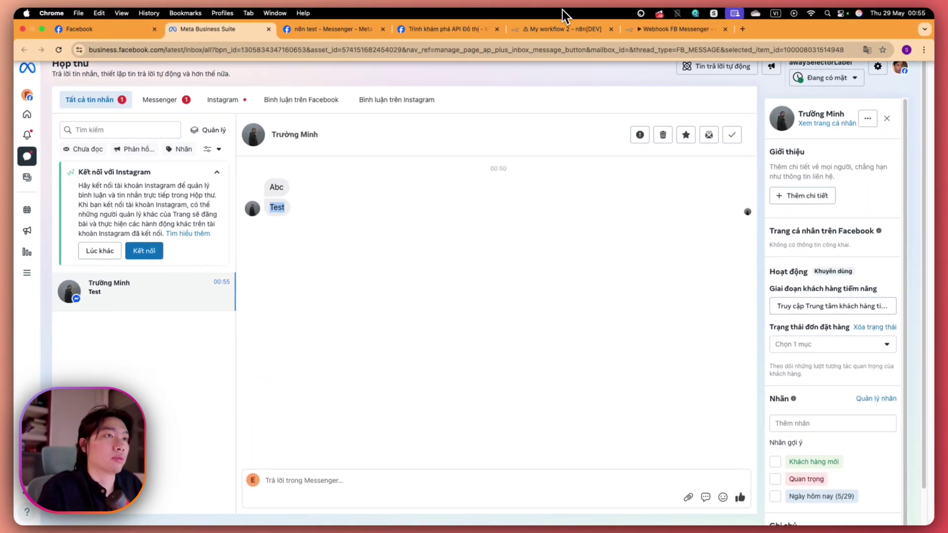
click(563, 29)
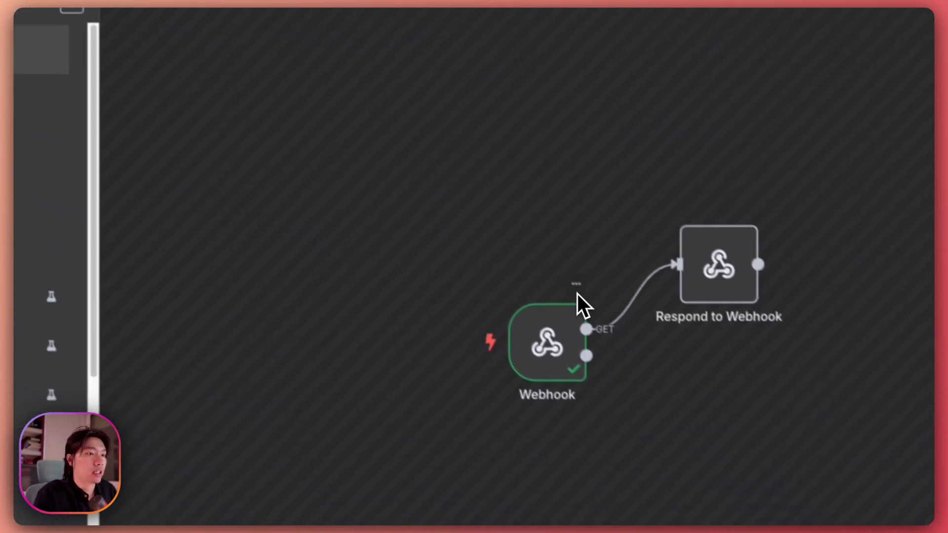
- Open the Webhook node's 00:55:10 output and scroll to the body's sender, recipient and message fields
right_click(575, 302)
click(574, 302)
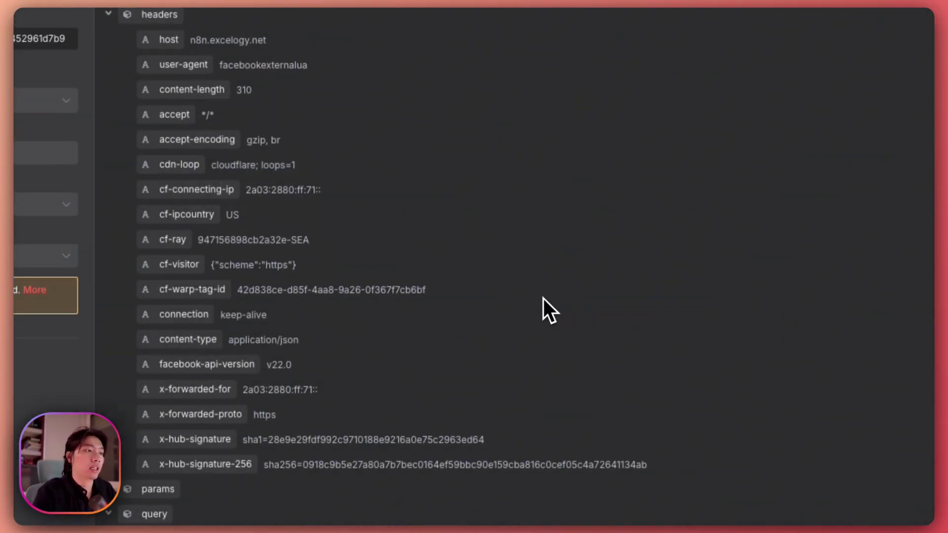
scroll(375, 326, down, 5)
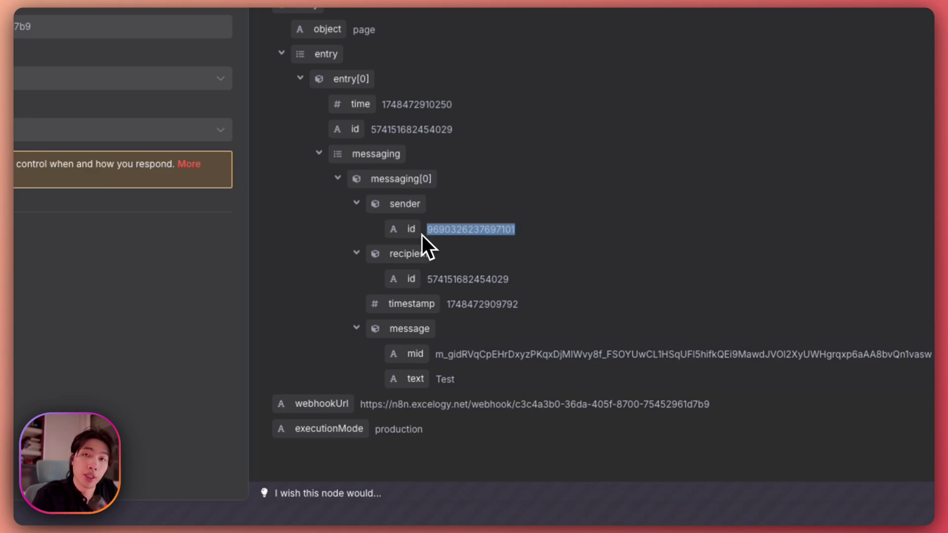
drag(428, 279, 432, 279)
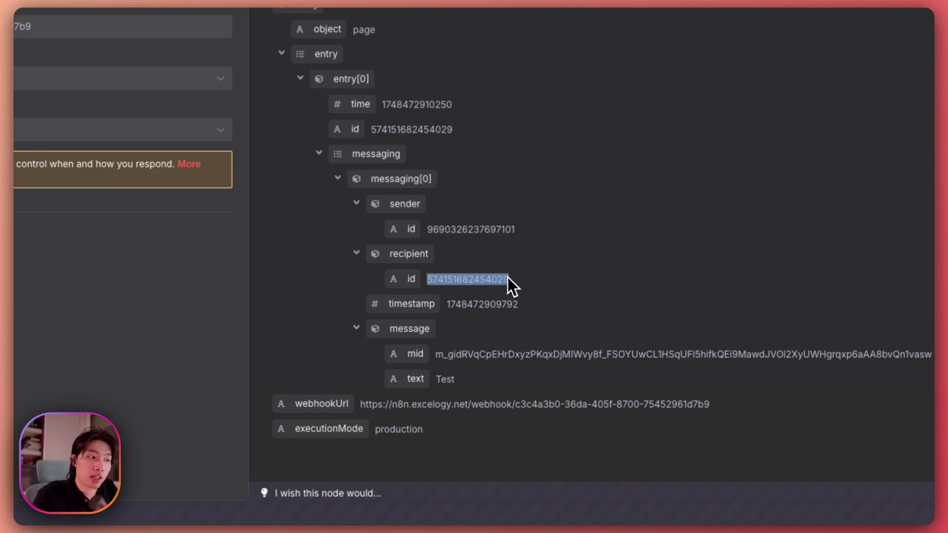
click(437, 352)
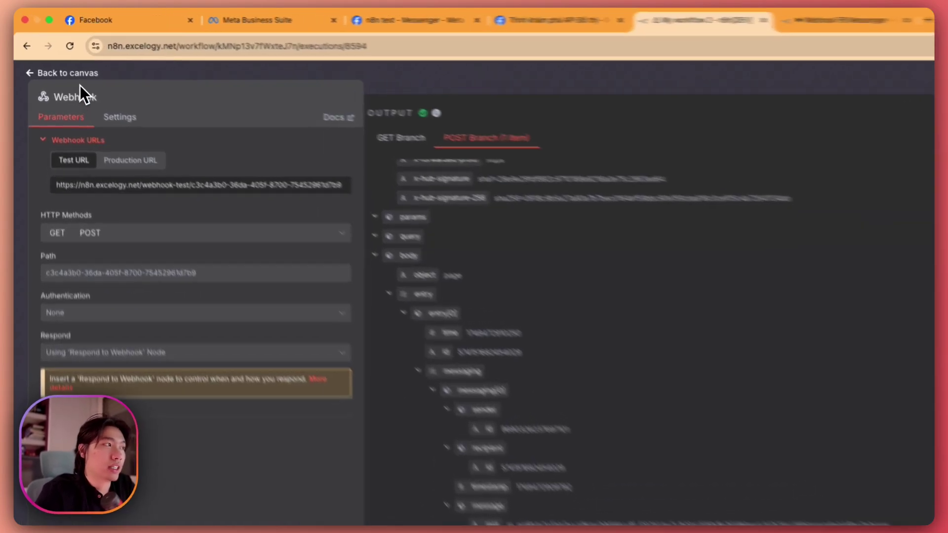
- Reopen the Webhook output and copy the body's message mid value for Graph API Explorer
click(62, 60)
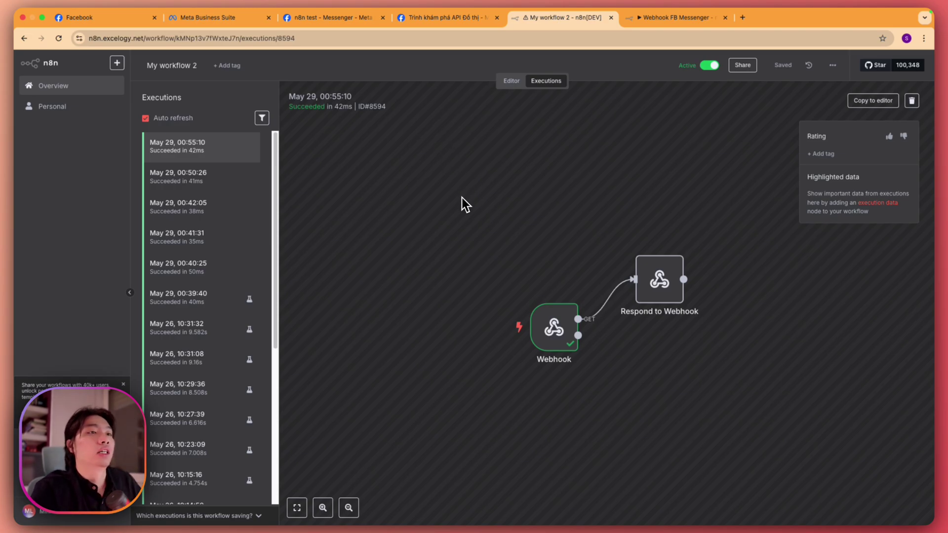
right_click(572, 298)
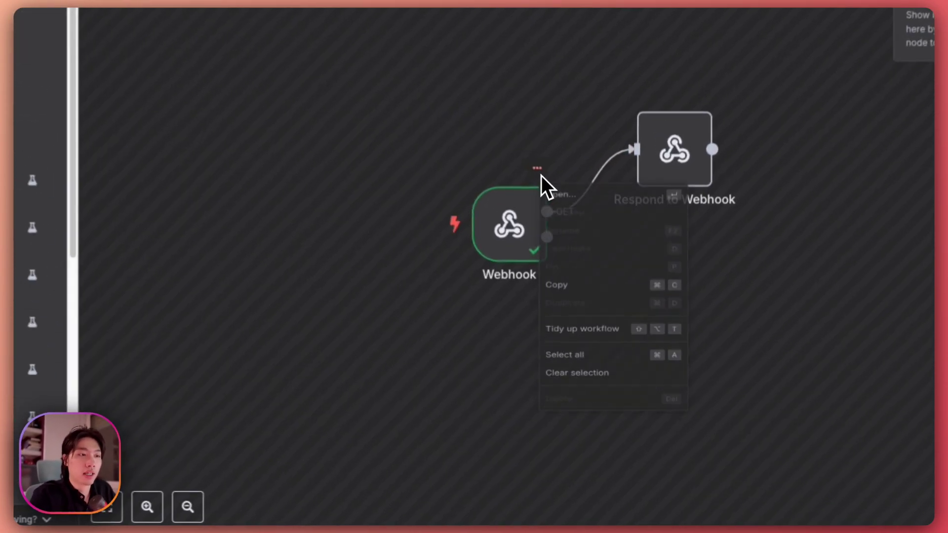
click(582, 309)
scroll(243, 360, down, 8)
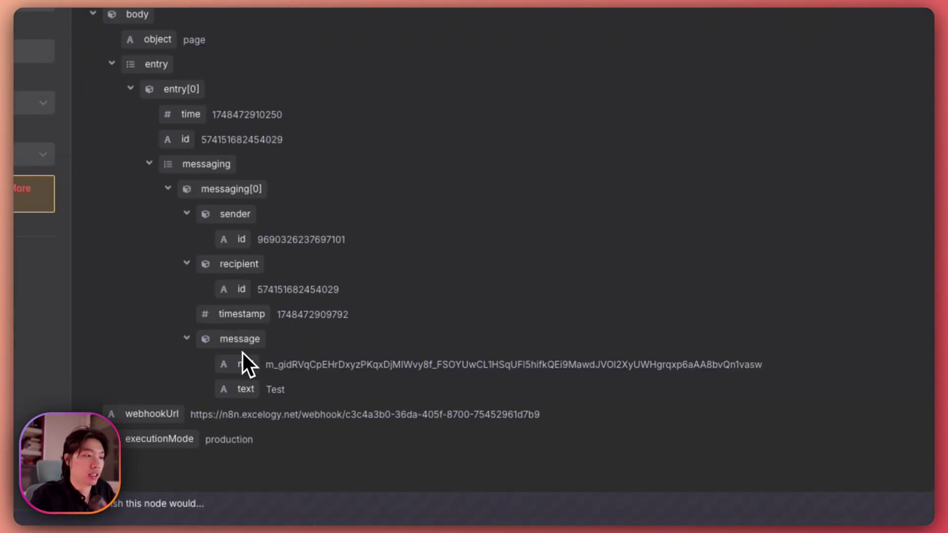
drag(291, 364, 775, 365)
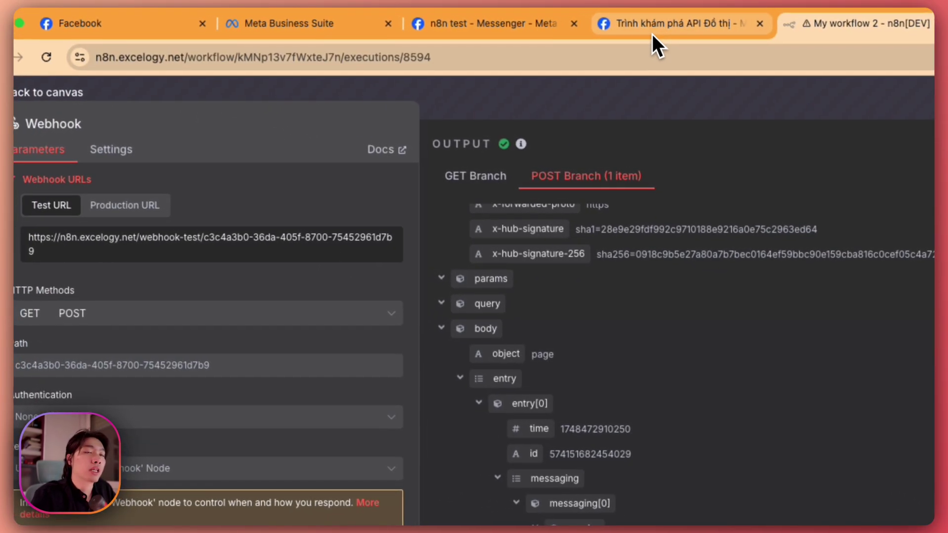
click(653, 34)
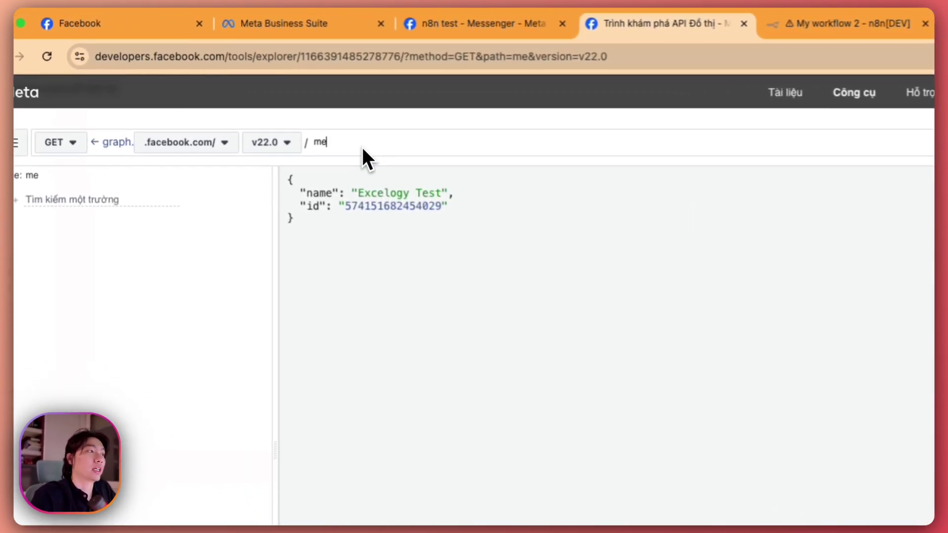
- Clear the 'me' path from the Explorer query and keep GET as the method
double_click(320, 142)
key(BackSpace)
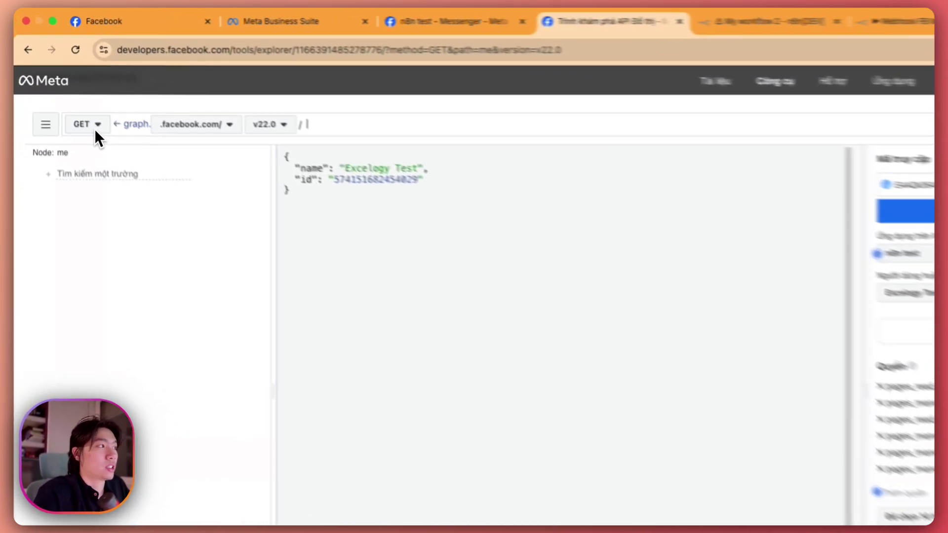
click(67, 92)
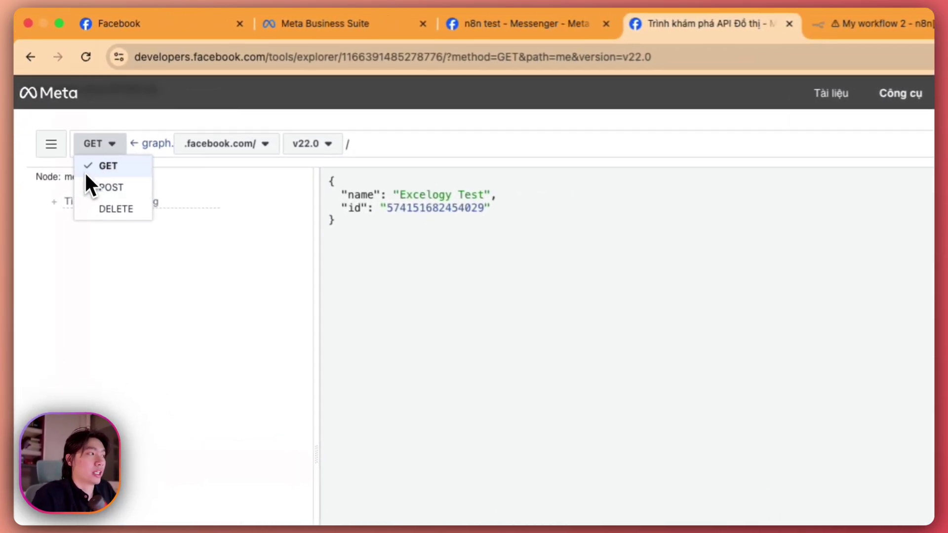
click(124, 170)
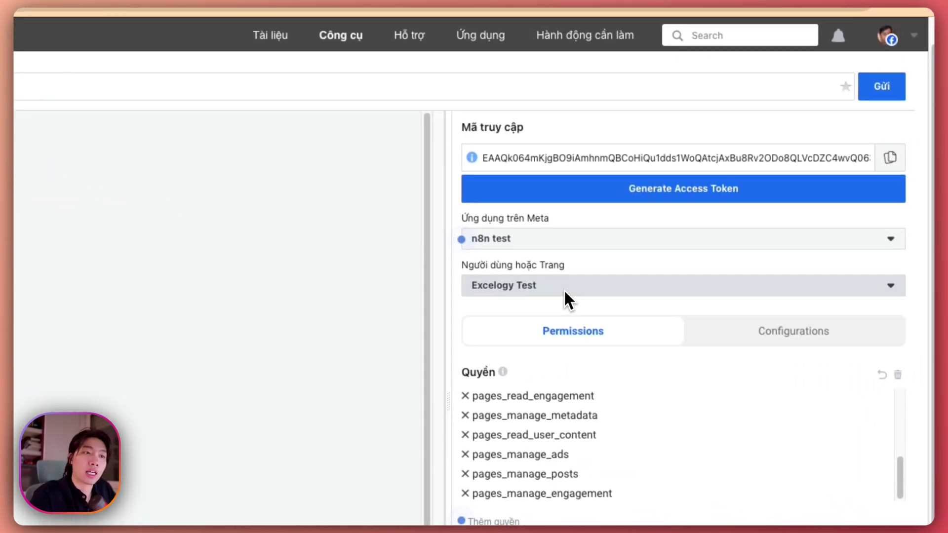
- Switch the token to the Excelogy Test page access token instead of the user token
click(563, 286)
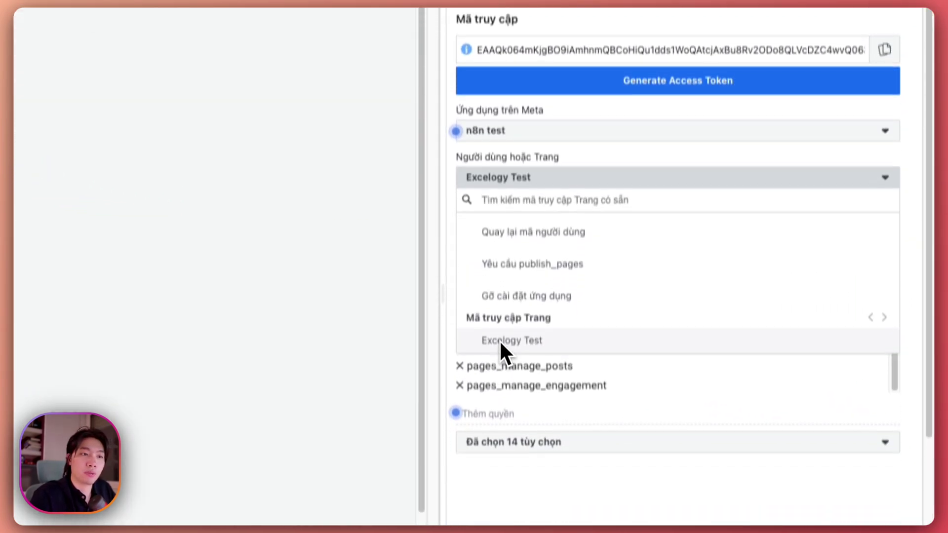
click(537, 168)
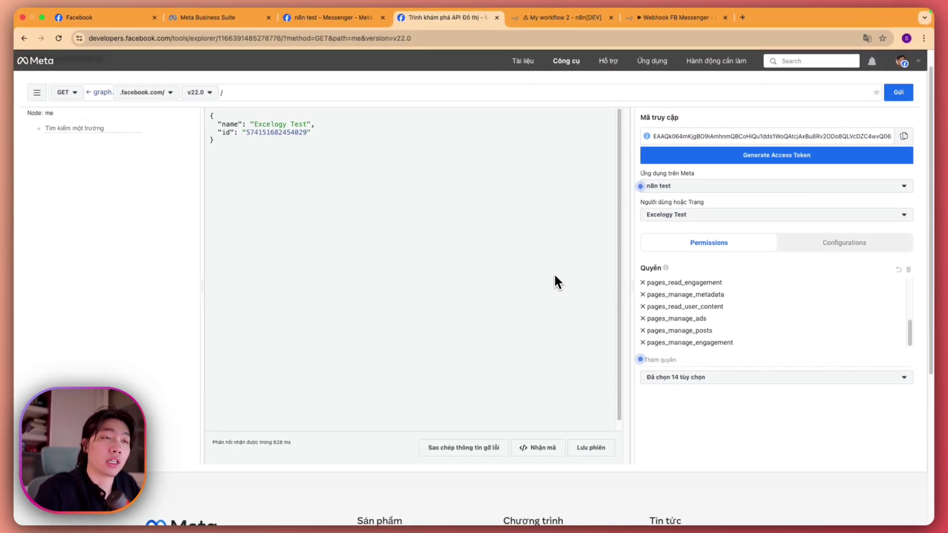
click(680, 17)
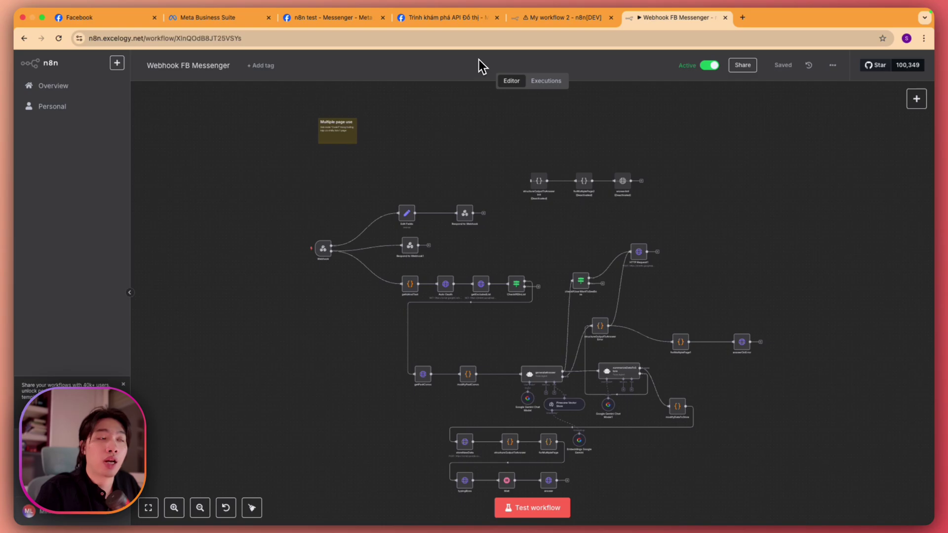
click(458, 19)
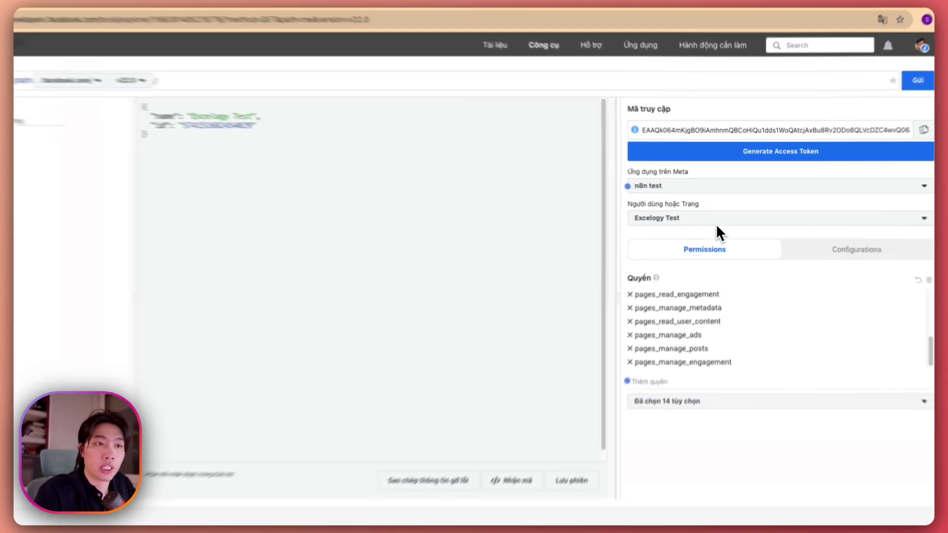
- Query the pasted message ID with ?fields=from, returning the sender's name, email and id
click(701, 215)
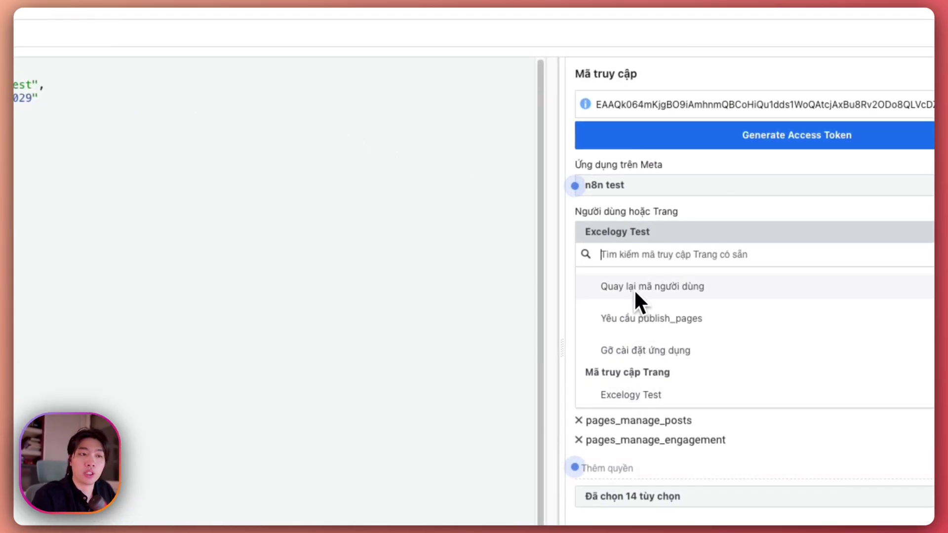
click(635, 233)
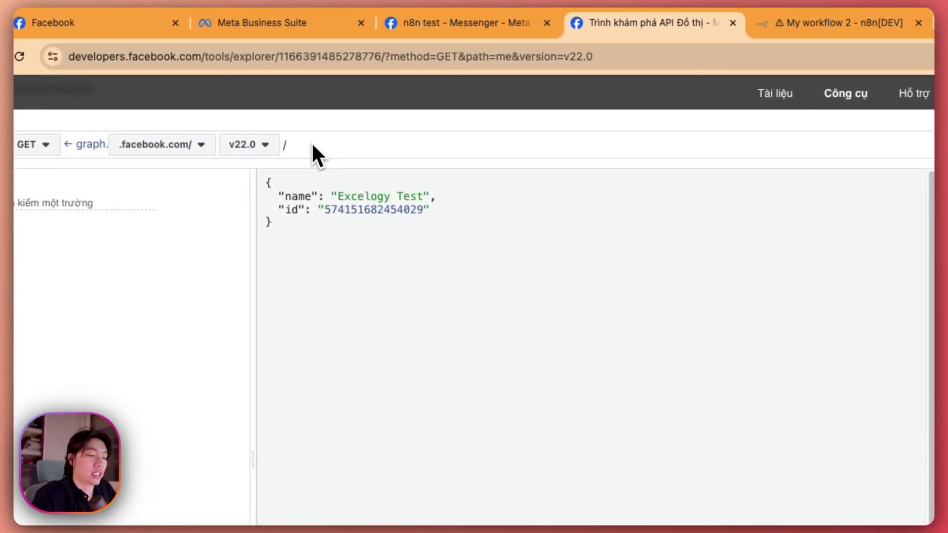
key(super+v)
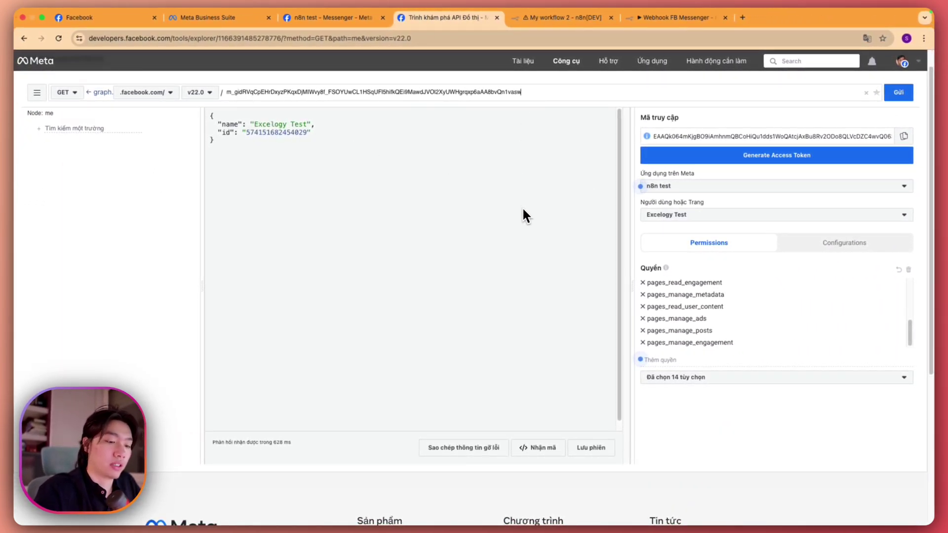
text(?)
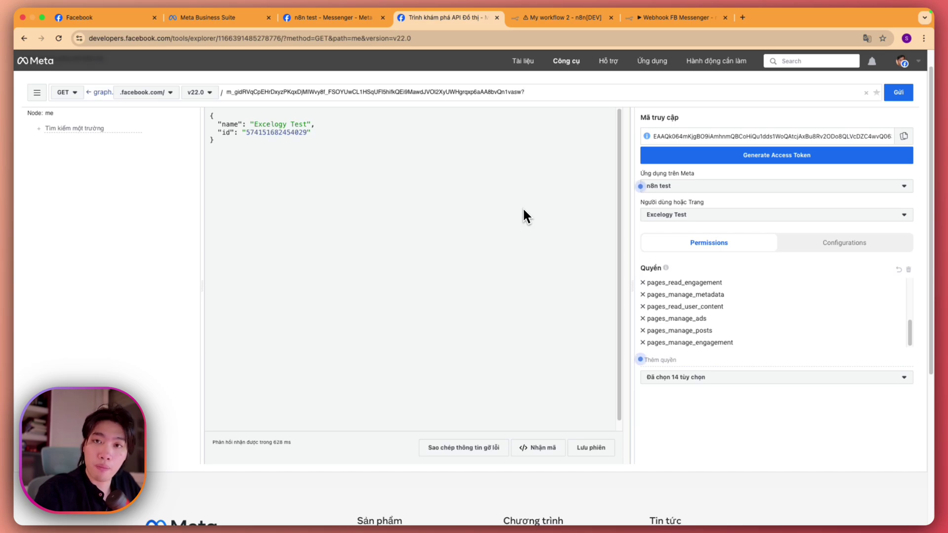
text(field)
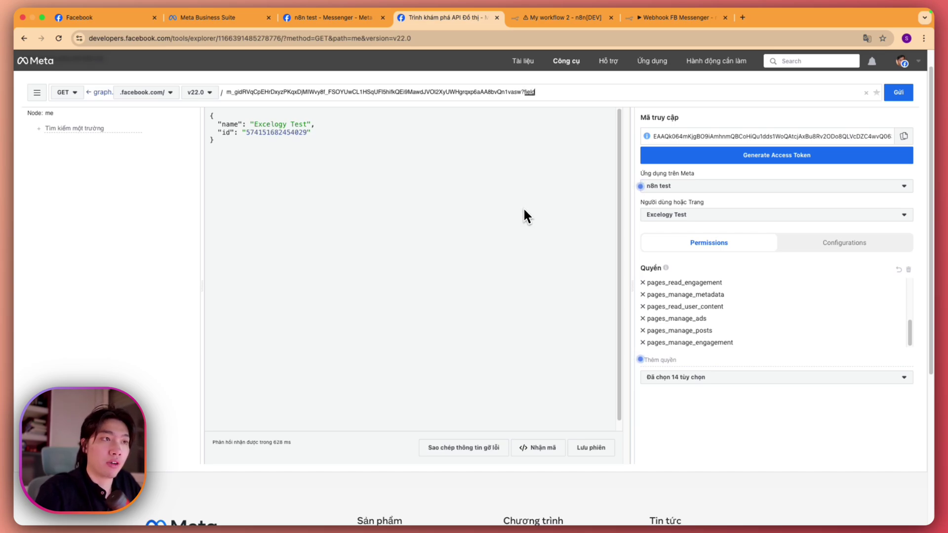
text(s=f)
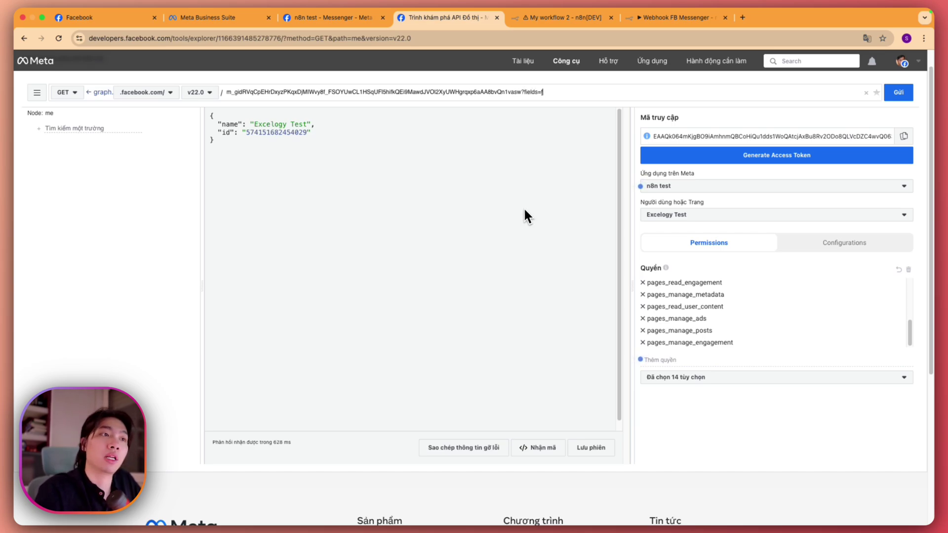
text(rom)
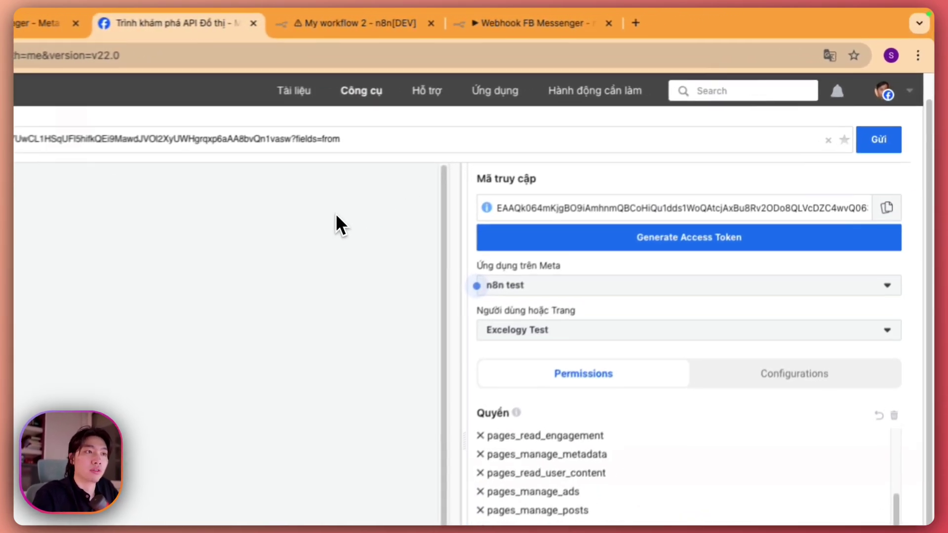
click(879, 154)
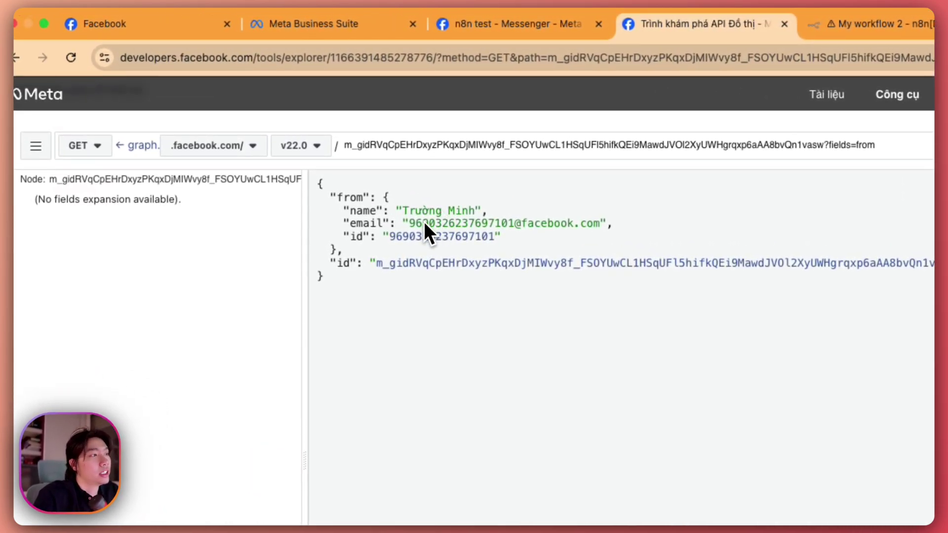
drag(424, 223, 548, 227)
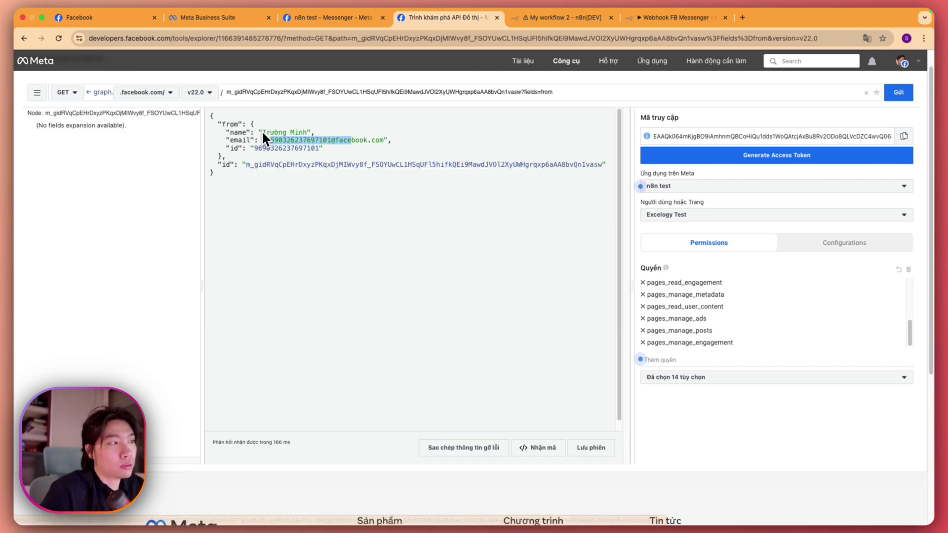
drag(263, 131, 308, 132)
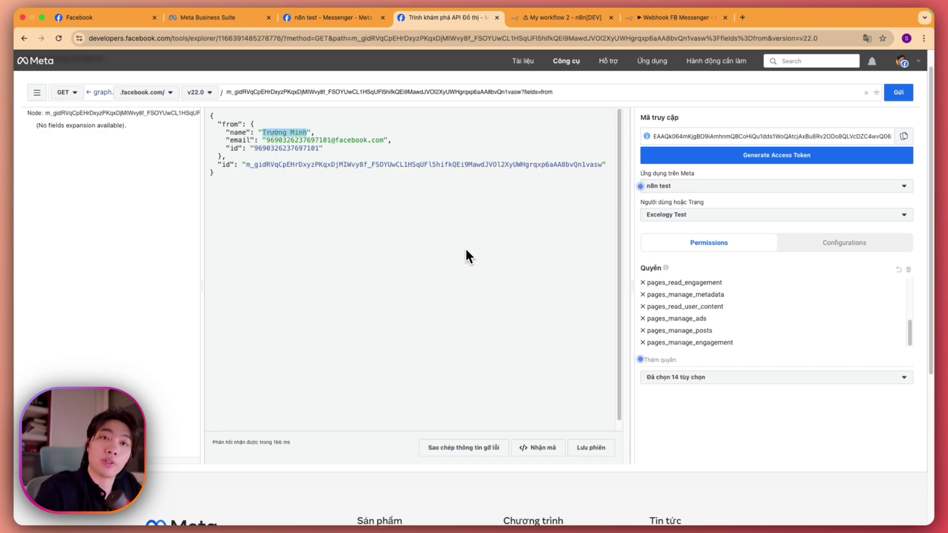
- Generate the request as a cURL command and copy it
click(550, 447)
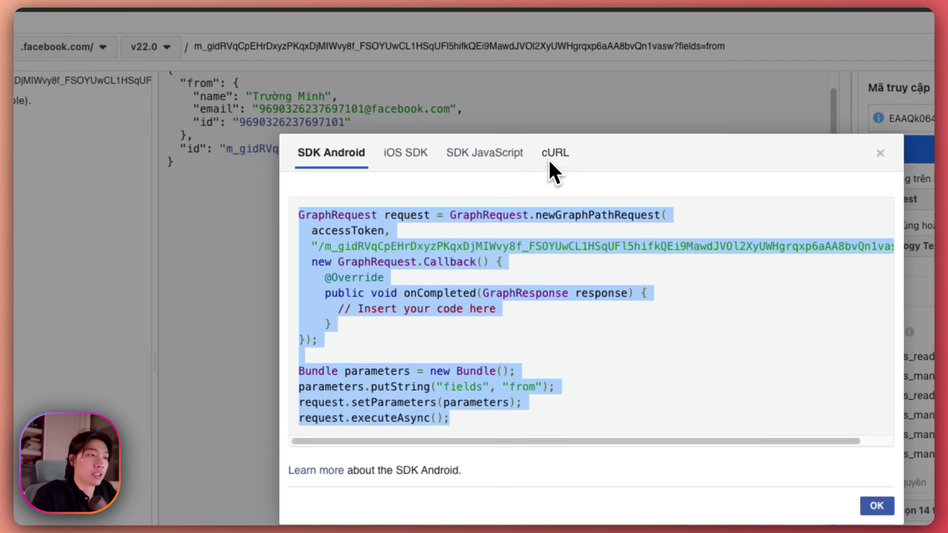
click(551, 161)
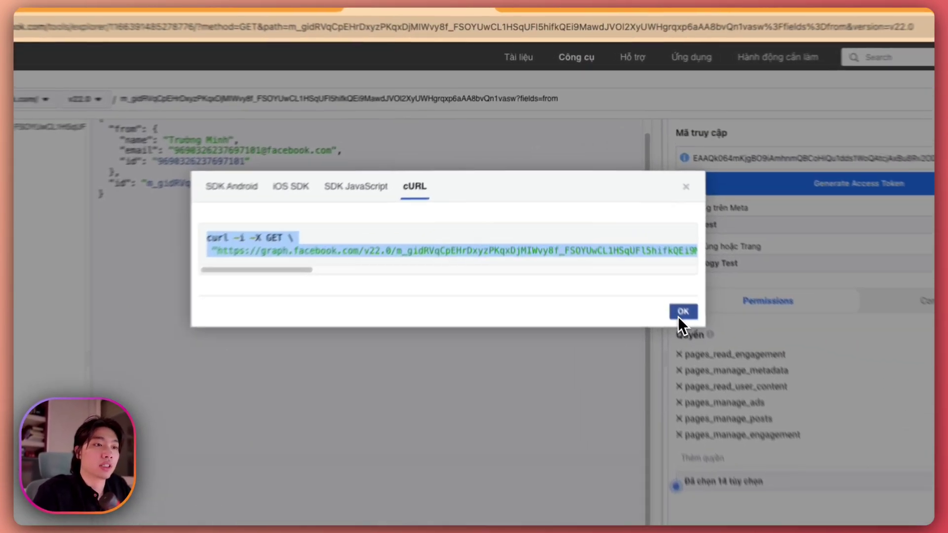
click(646, 250)
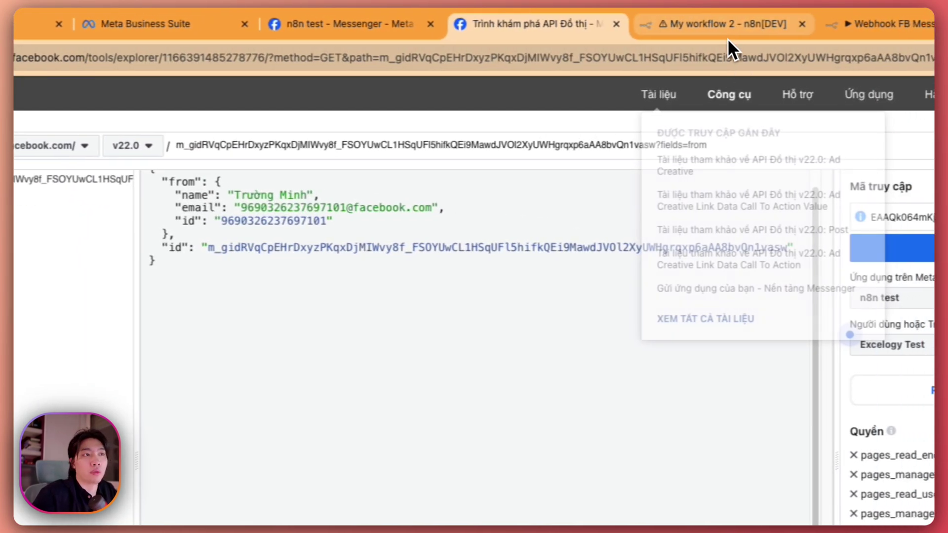
- In My workflow 2's editor, add a node after the Webhook POST output, searching 'http'
click(710, 25)
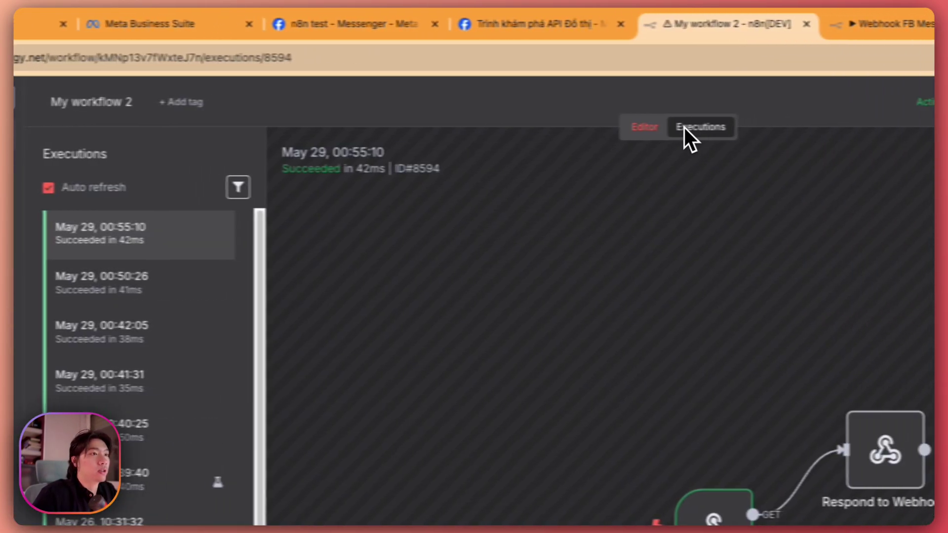
click(644, 126)
click(334, 386)
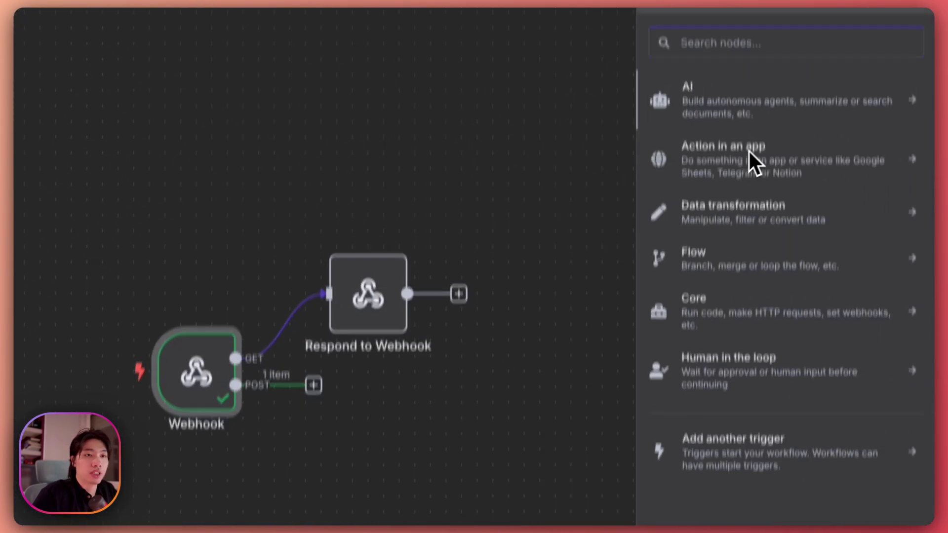
text(http)
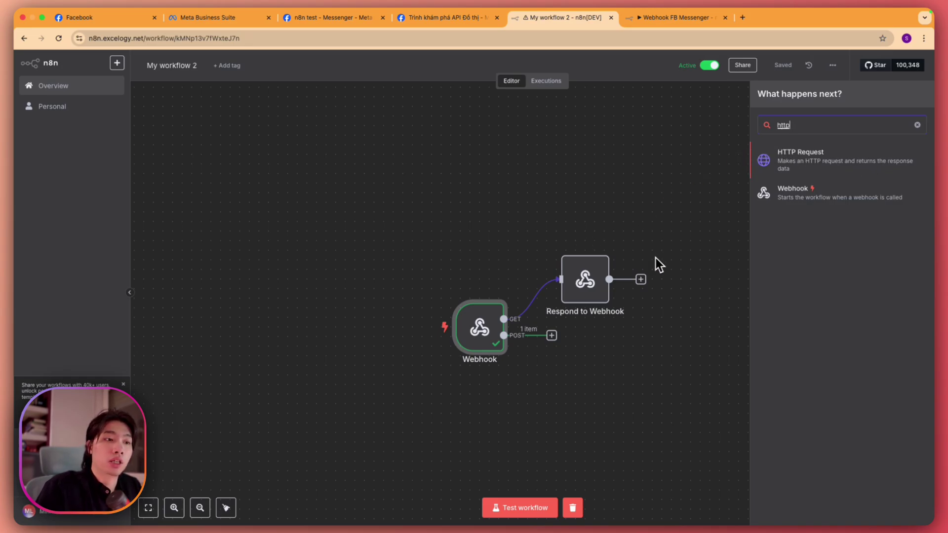
- Add an HTTP Request node filled from the copied Graph API cURL command
click(800, 159)
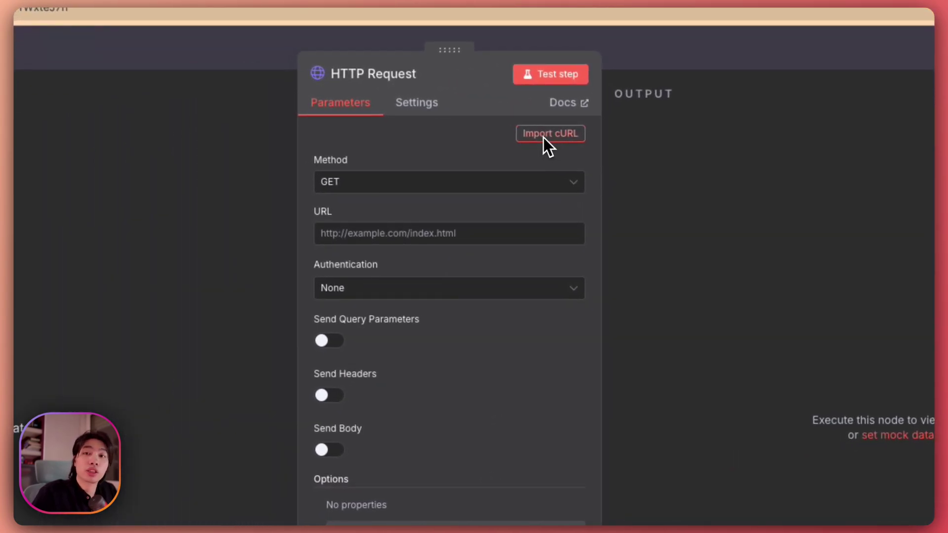
click(542, 138)
key(ctrl+v)
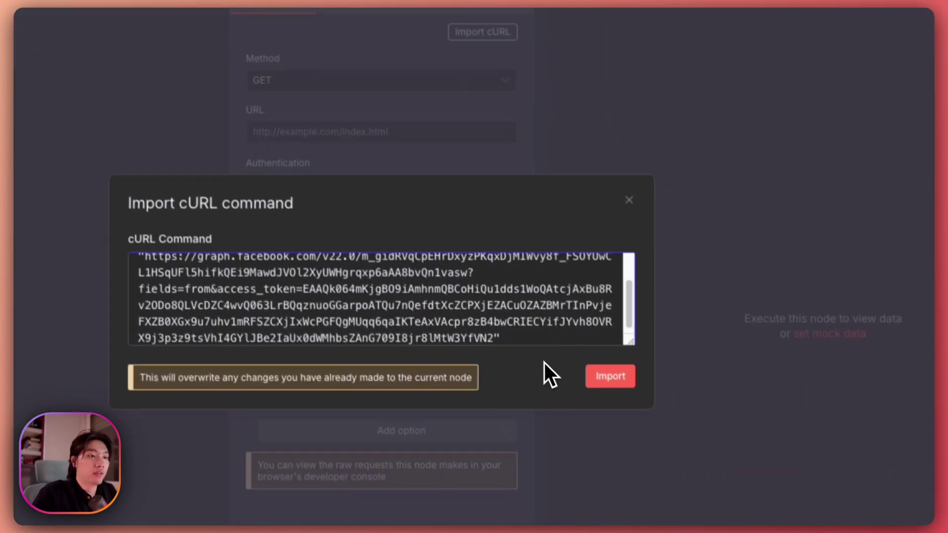
click(599, 370)
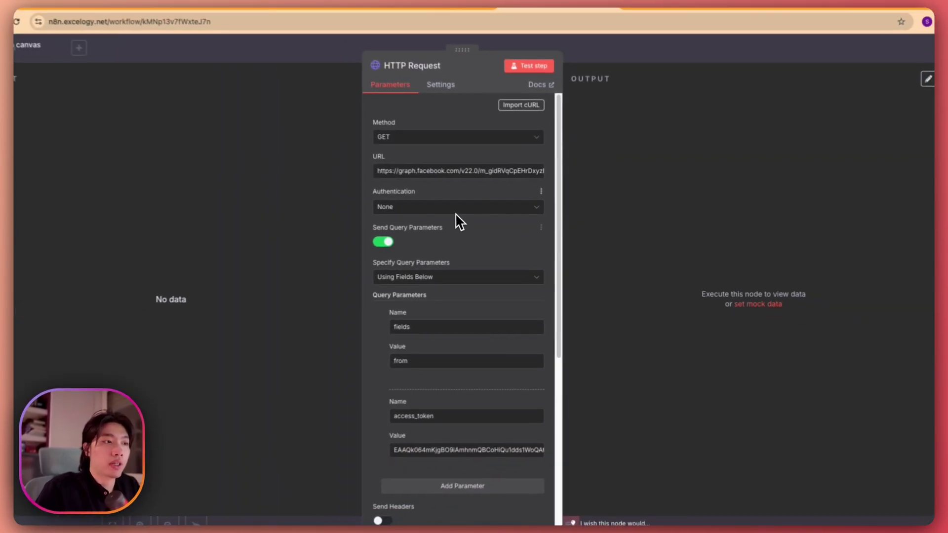
- Verify the node's imported access_token query parameter value
scroll(444, 267, down, 3)
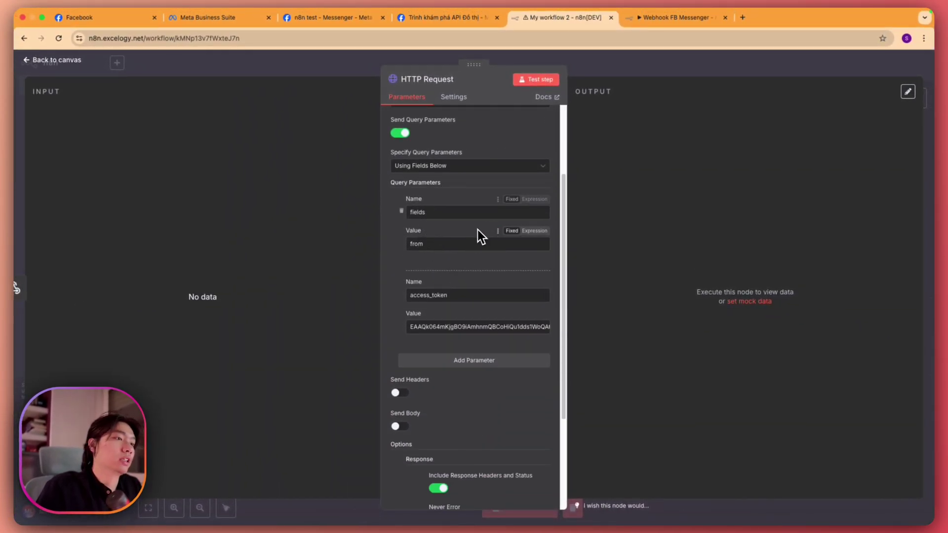
scroll(442, 232, up, 2)
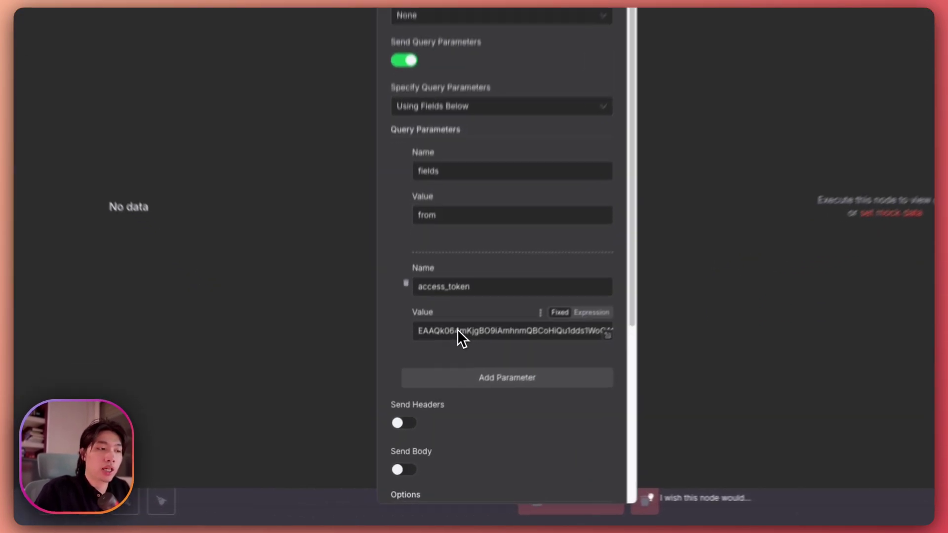
click(457, 330)
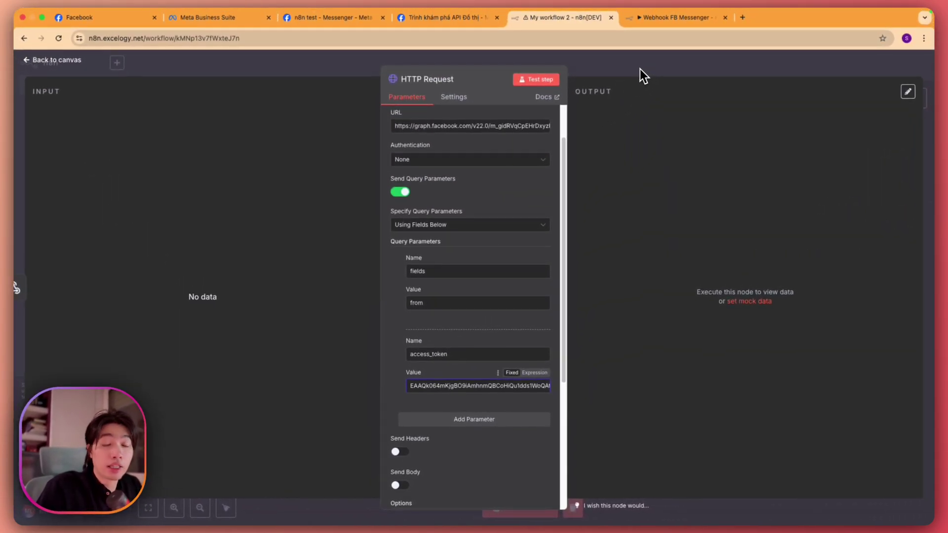
click(444, 17)
mouse_move(567, 60)
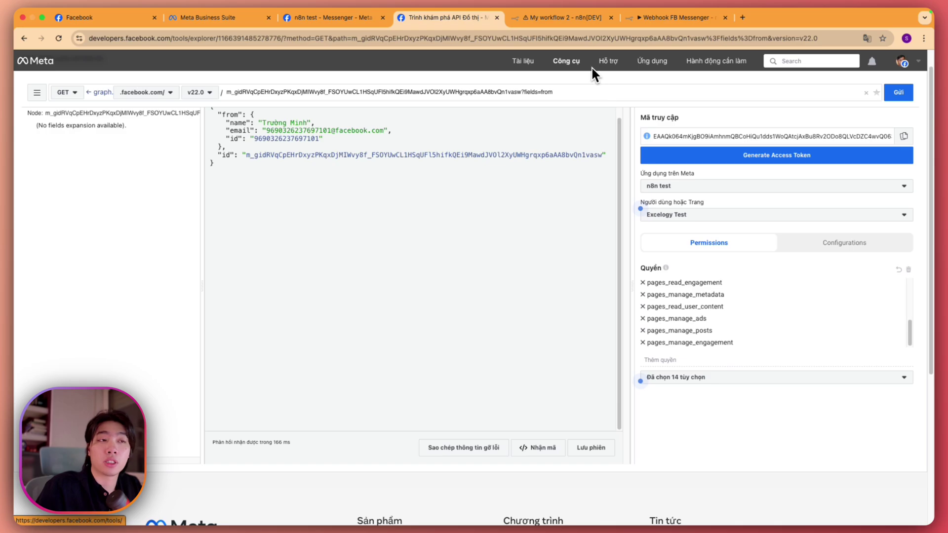
- After reviewing the sender's name, email and id, return to the n8n HTTP Request node
click(558, 17)
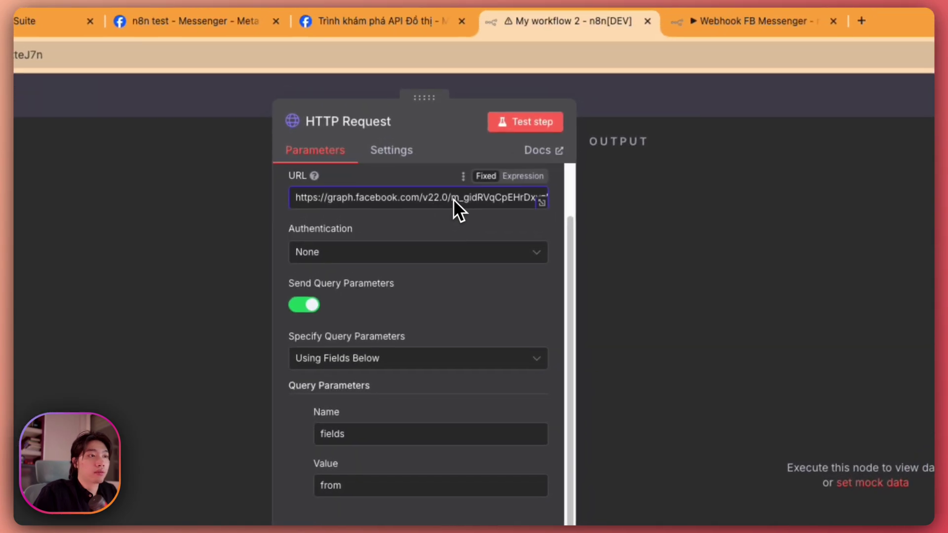
- Switch the HTTP Request URL field from fixed text to an expression
drag(452, 200, 584, 195)
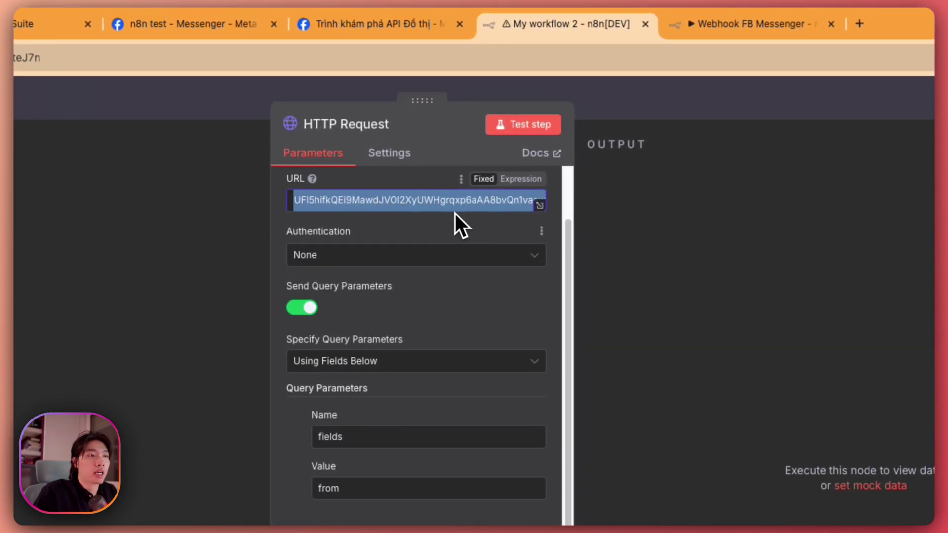
click(521, 179)
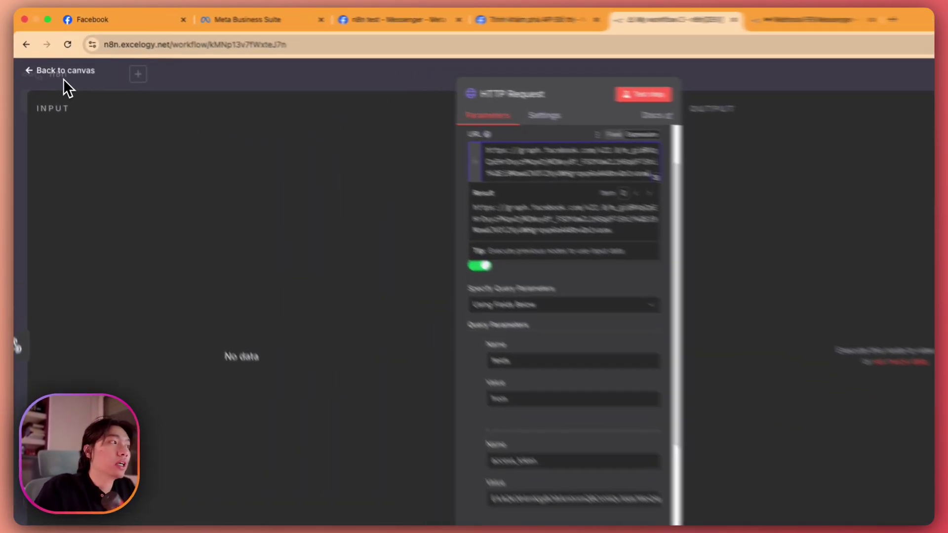
click(54, 60)
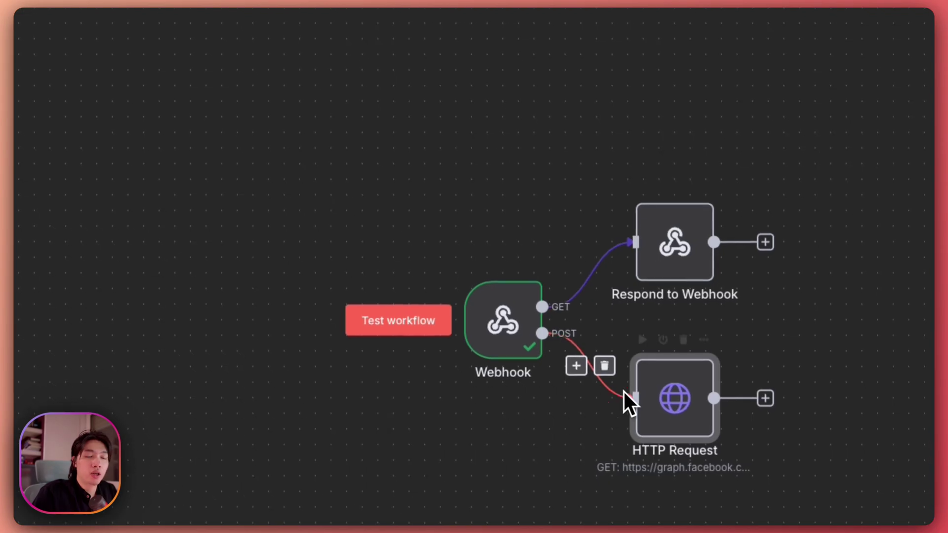
click(503, 340)
click(645, 87)
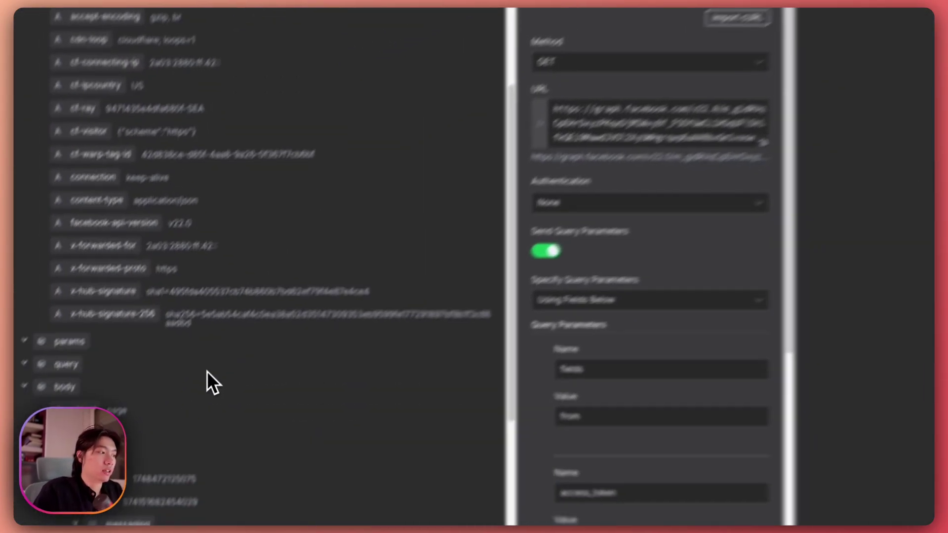
scroll(206, 371, down, 5)
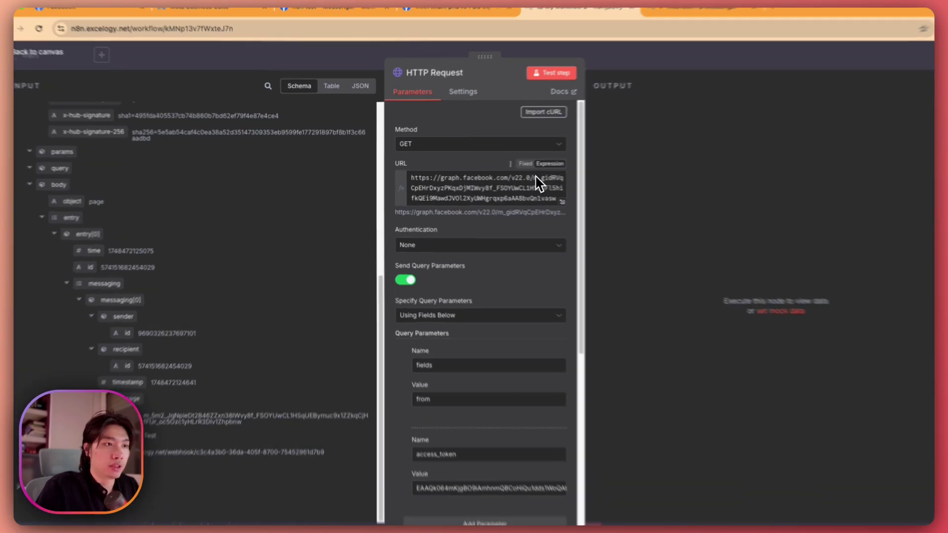
- Replace the fixed message ID after /v22.0/ with the webhook's message.mid field, then test the node
drag(525, 177, 541, 196)
key(BackSpace)
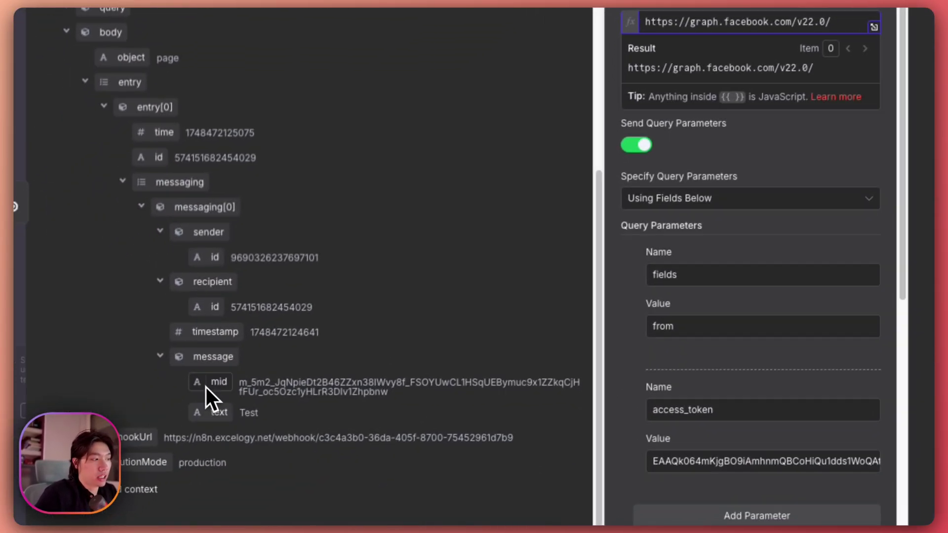
drag(205, 387, 612, 141)
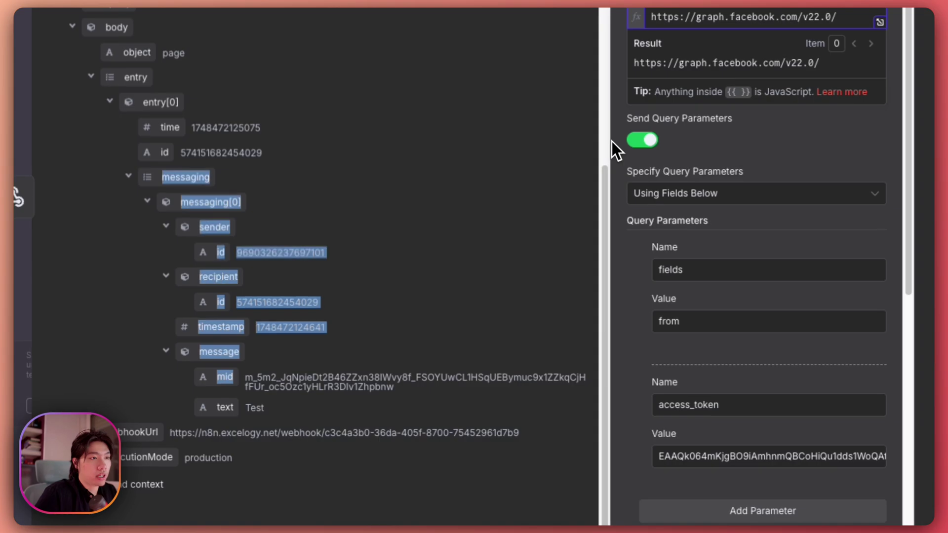
click(316, 373)
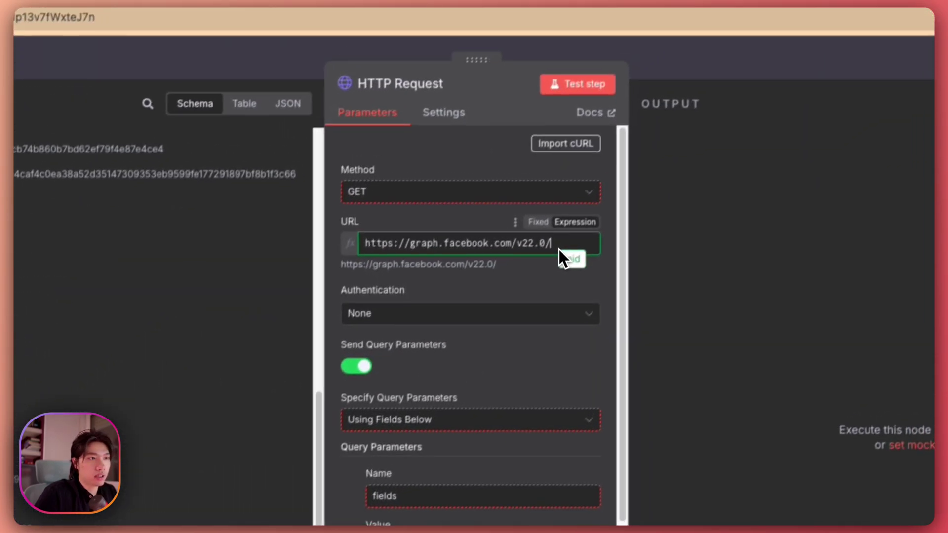
key(ctrl+z)
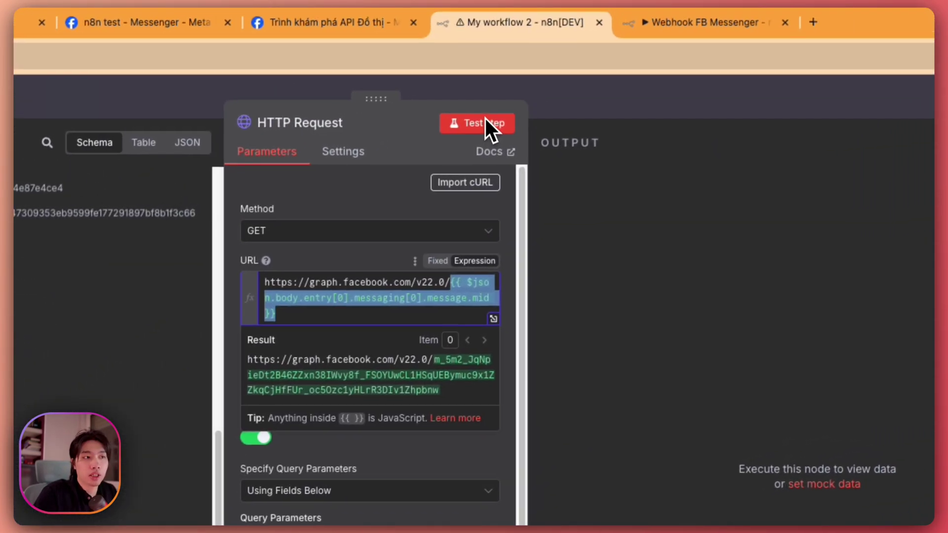
click(484, 121)
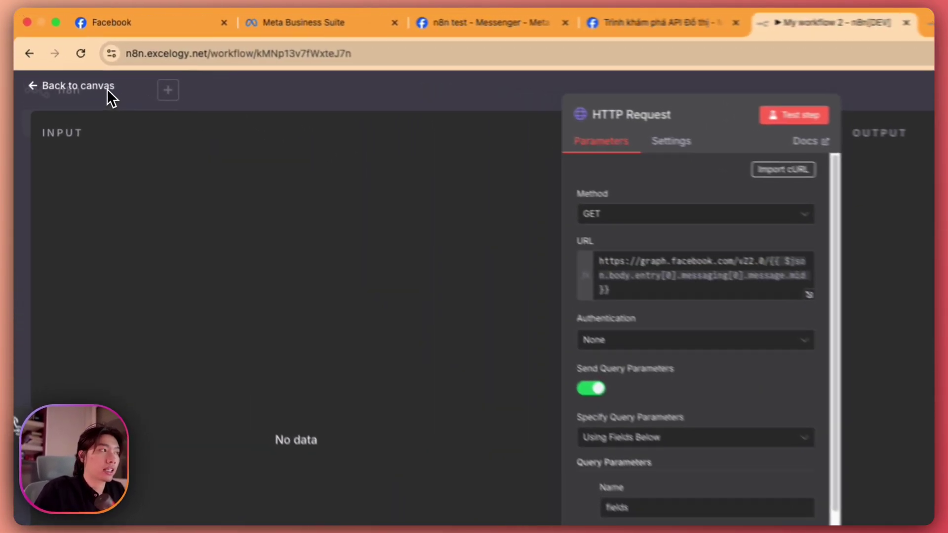
click(107, 88)
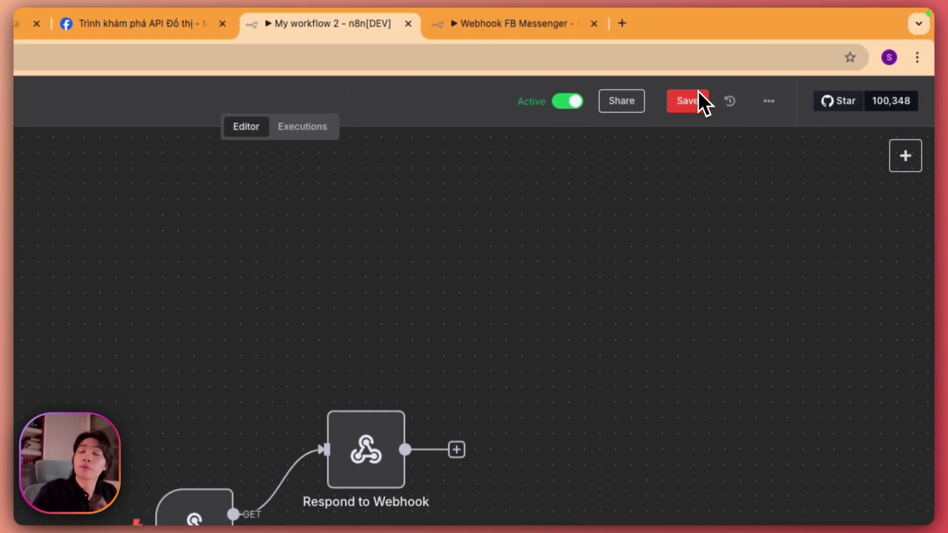
- Save the workflow and open the newest 01:00:17 execution from the Executions list
click(697, 65)
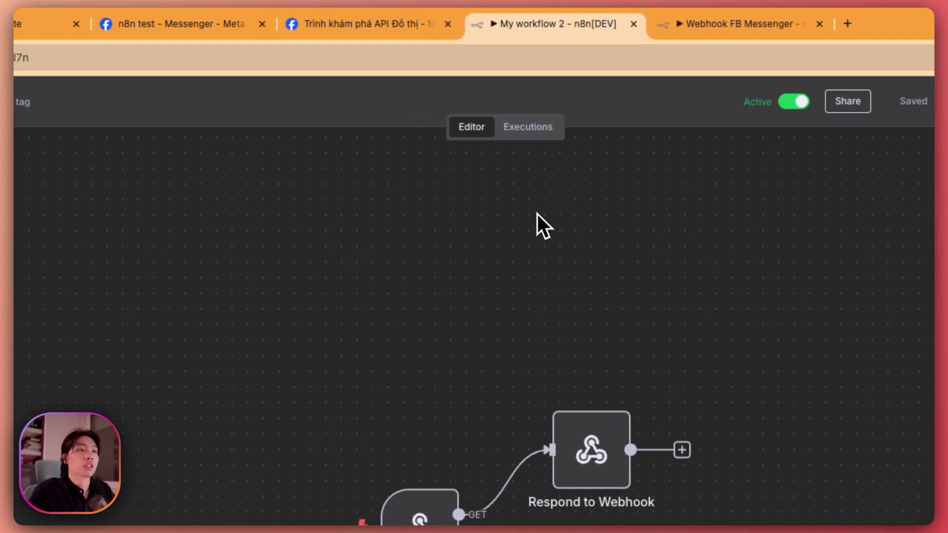
click(529, 133)
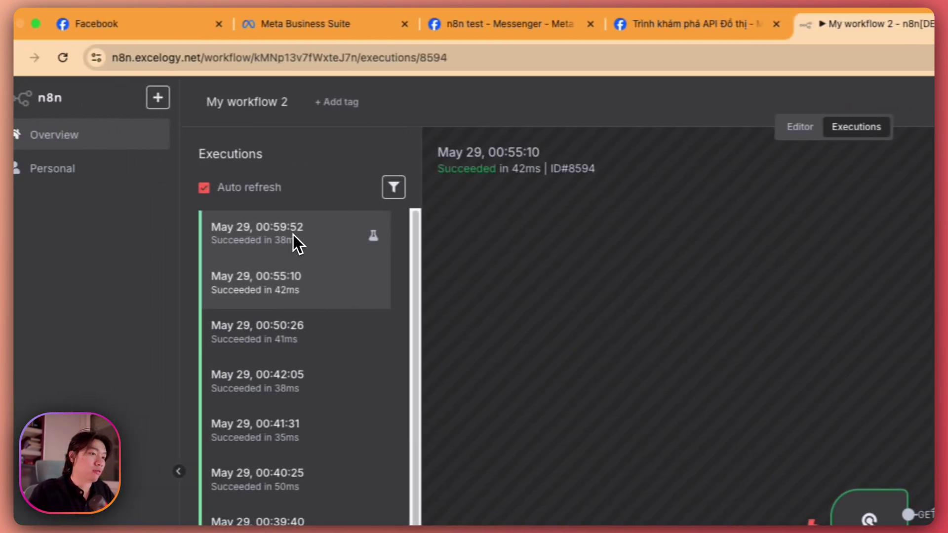
click(315, 235)
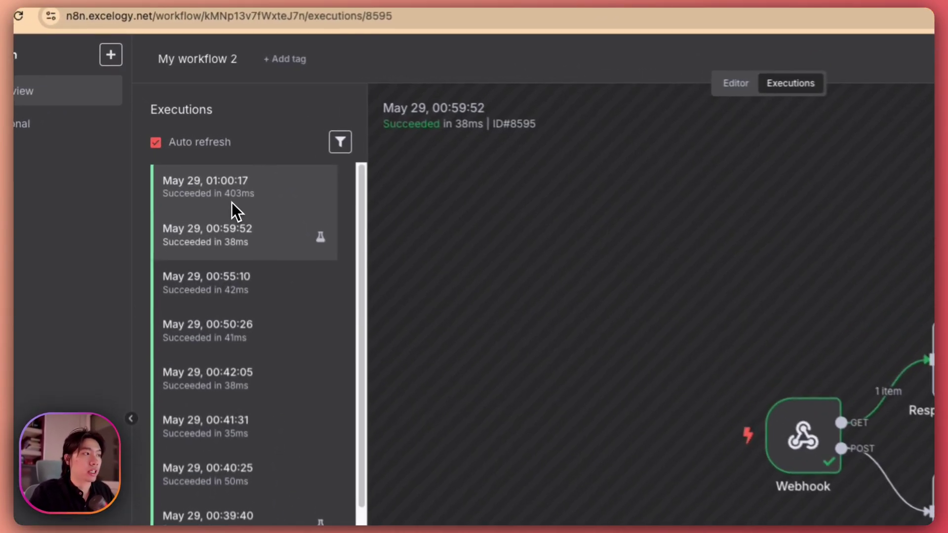
click(233, 204)
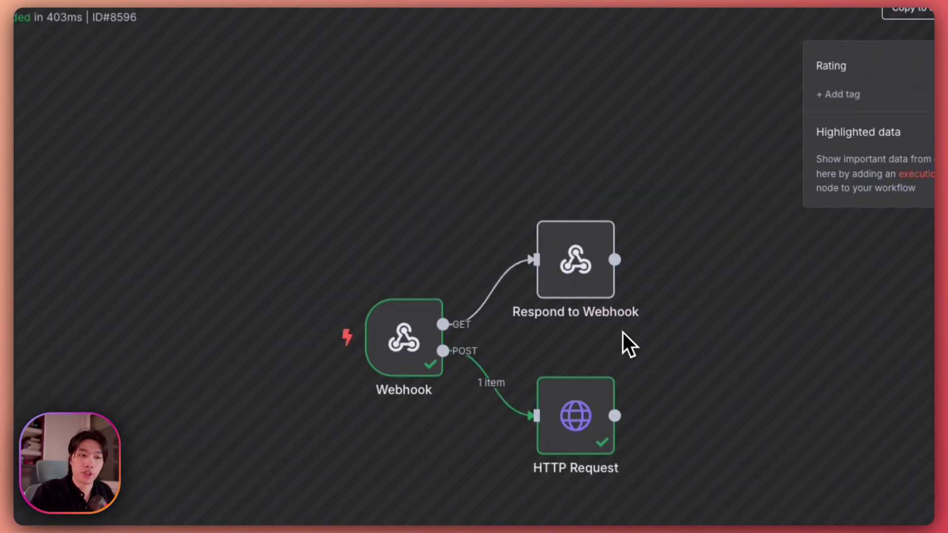
- Open the executed HTTP Request node and inspect the returned sender's name, email and id, plus the response headers
click(597, 362)
click(618, 380)
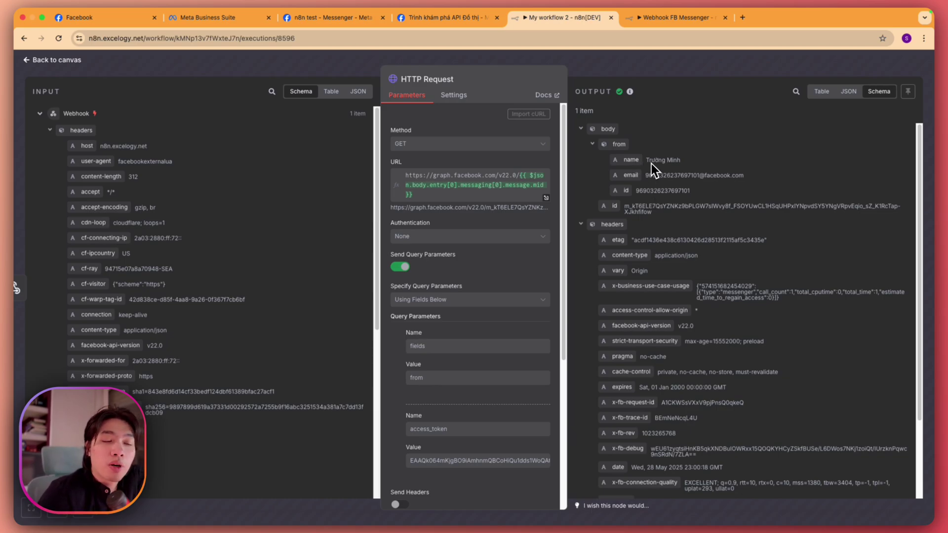
drag(647, 160, 680, 160)
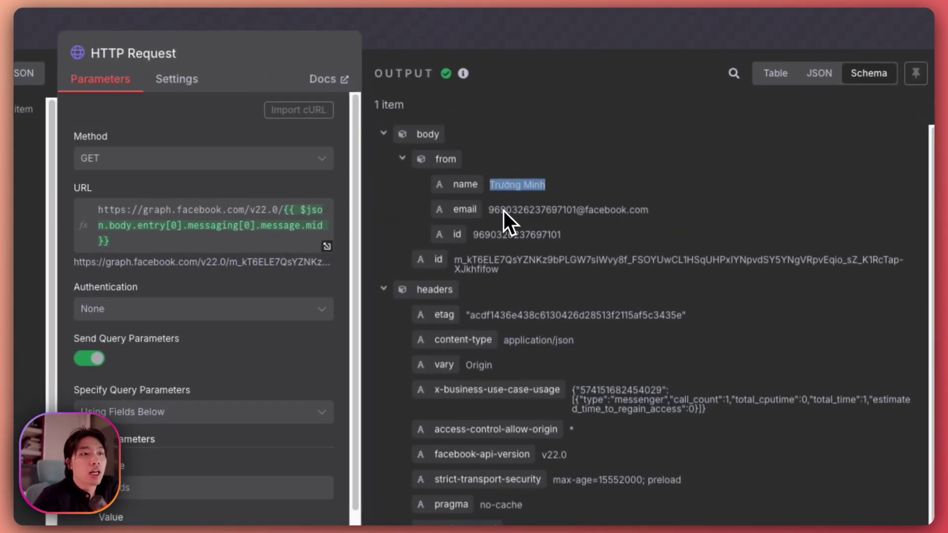
drag(501, 210, 588, 210)
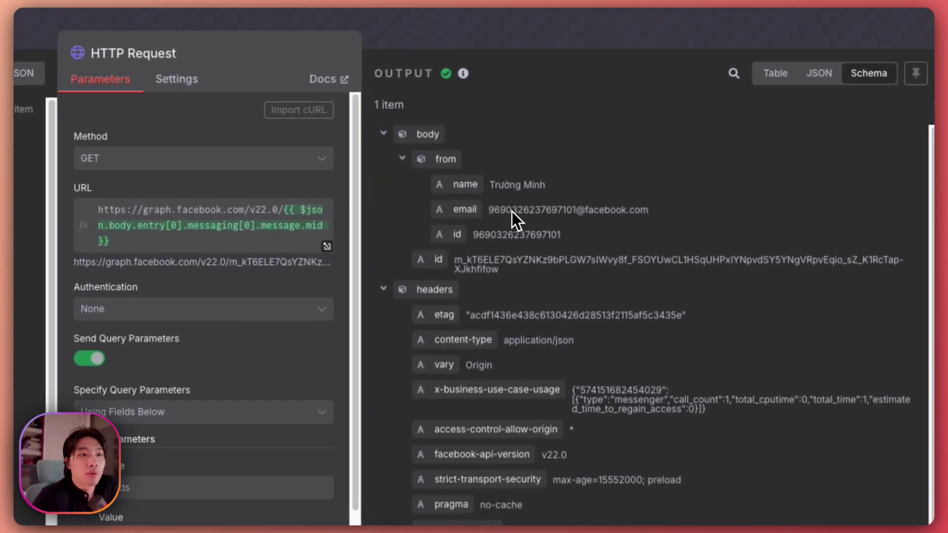
double_click(523, 280)
scroll(538, 345, down, 4)
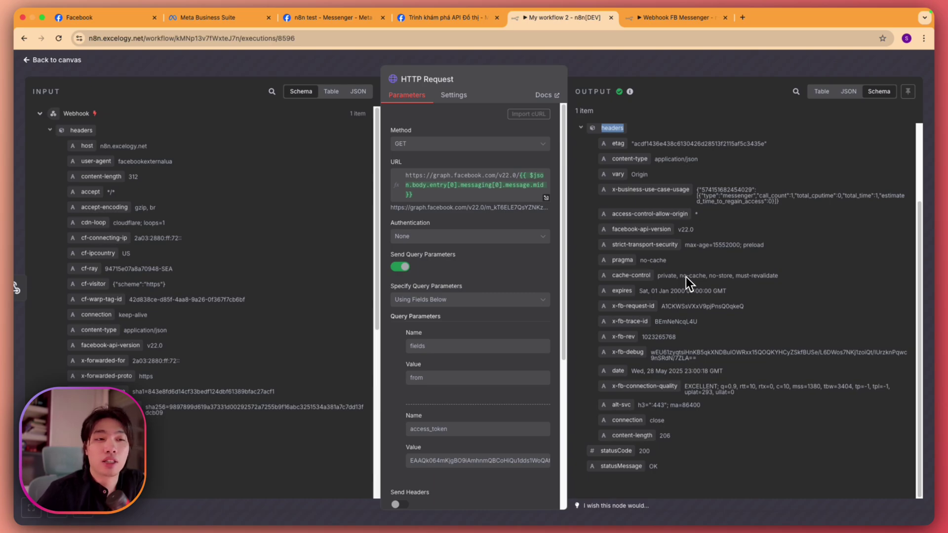
scroll(686, 277, up, 1)
scroll(686, 277, up, 4)
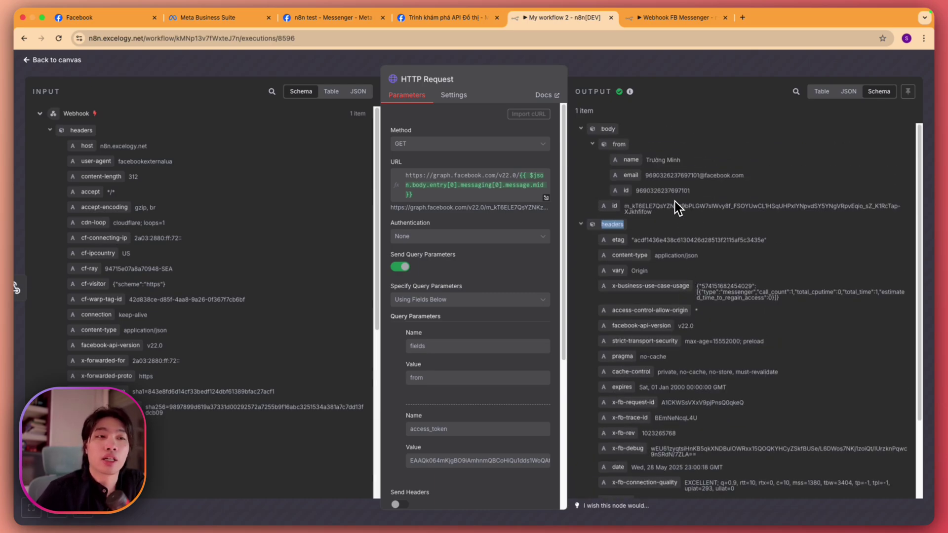